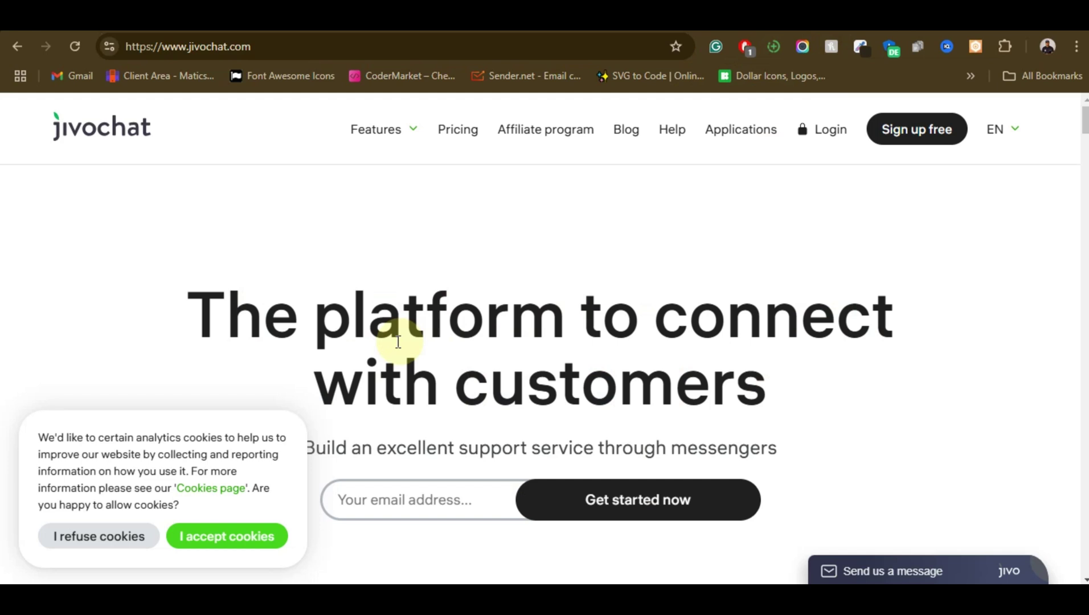
Step: Accept the analytics cookies on the JivoChat site's cookie banner
{"action": "scroll", "coordinate": [393, 327], "scroll_direction": "down", "scroll_amount": 3}
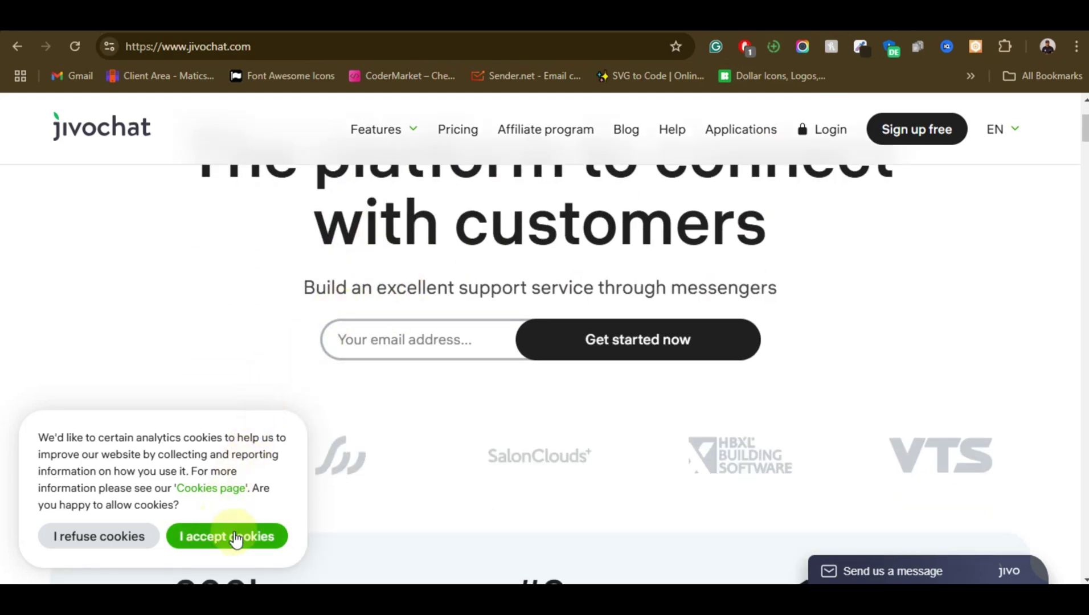
{"action": "scroll", "coordinate": [542, 418], "scroll_direction": "up", "scroll_amount": 3}
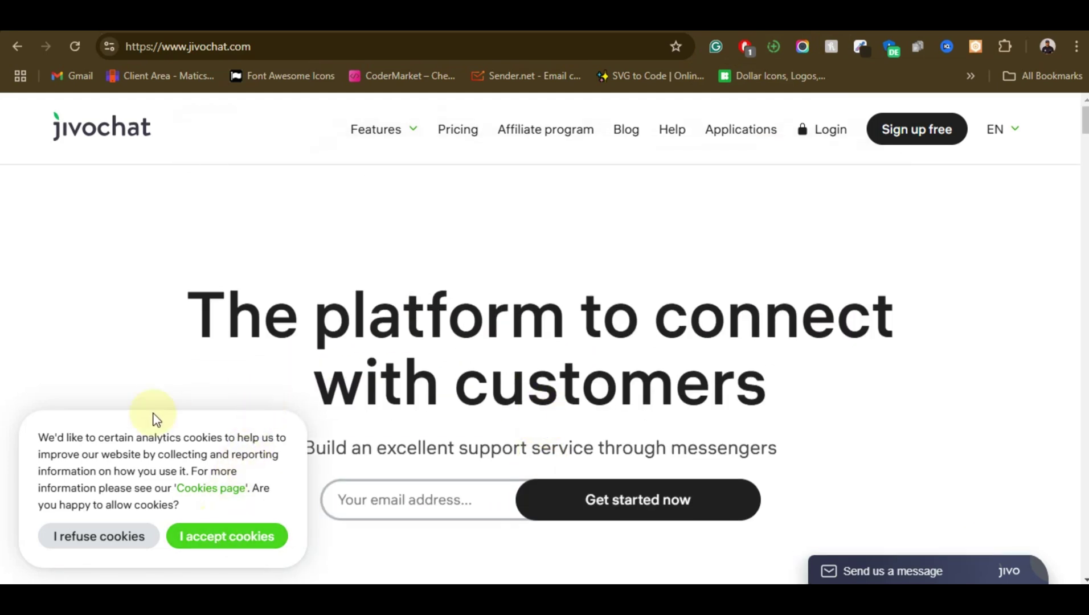
{"action": "left_click", "coordinate": [212, 545]}
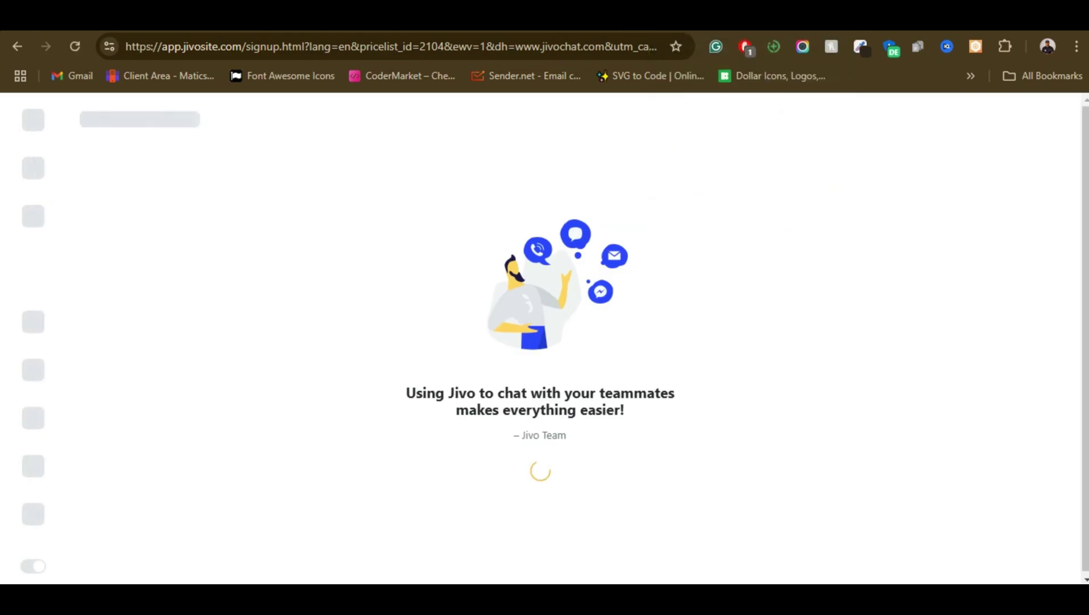
Step: Switch to account creation and fill the email from the saved support login
{"action": "left_click", "coordinate": [548, 468]}
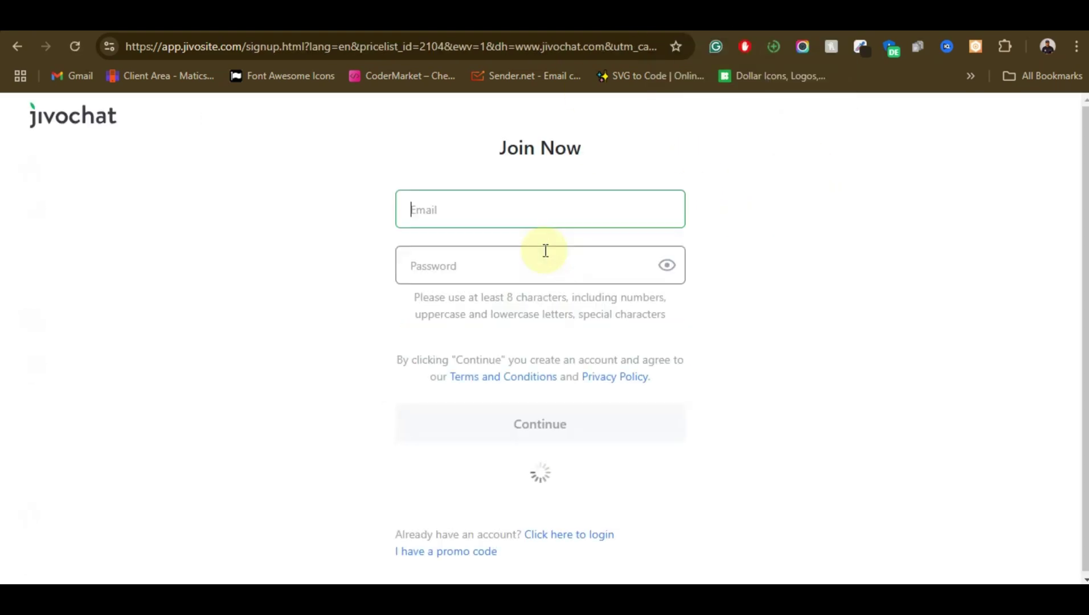
{"action": "left_click", "coordinate": [516, 209]}
{"action": "key", "text": "ctrl+v"}
{"action": "left_click", "coordinate": [552, 202]}
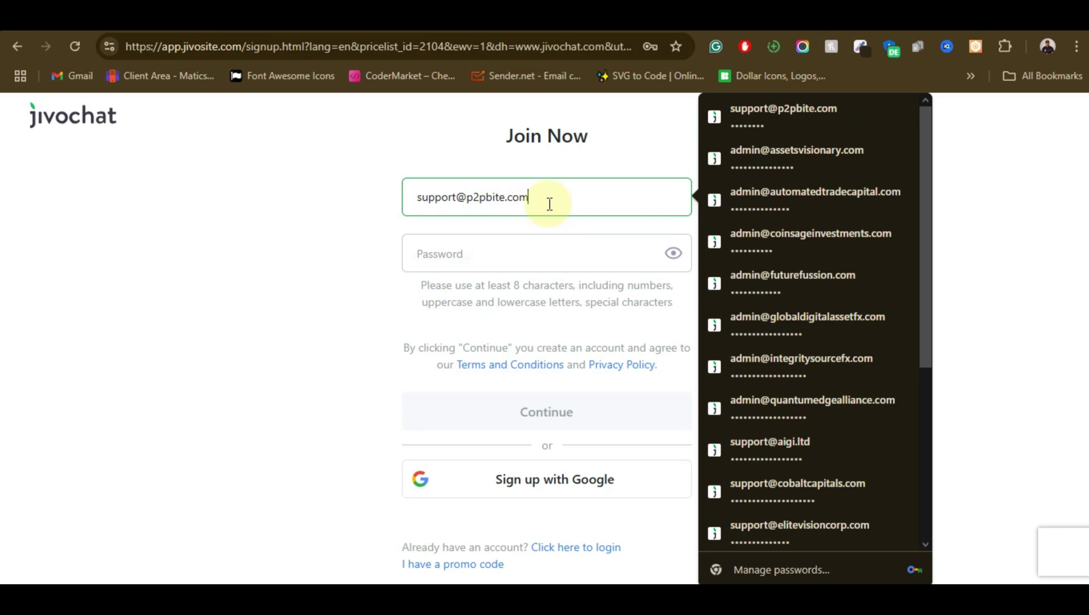
{"action": "left_click", "coordinate": [605, 197]}
{"action": "left_click", "coordinate": [588, 238]}
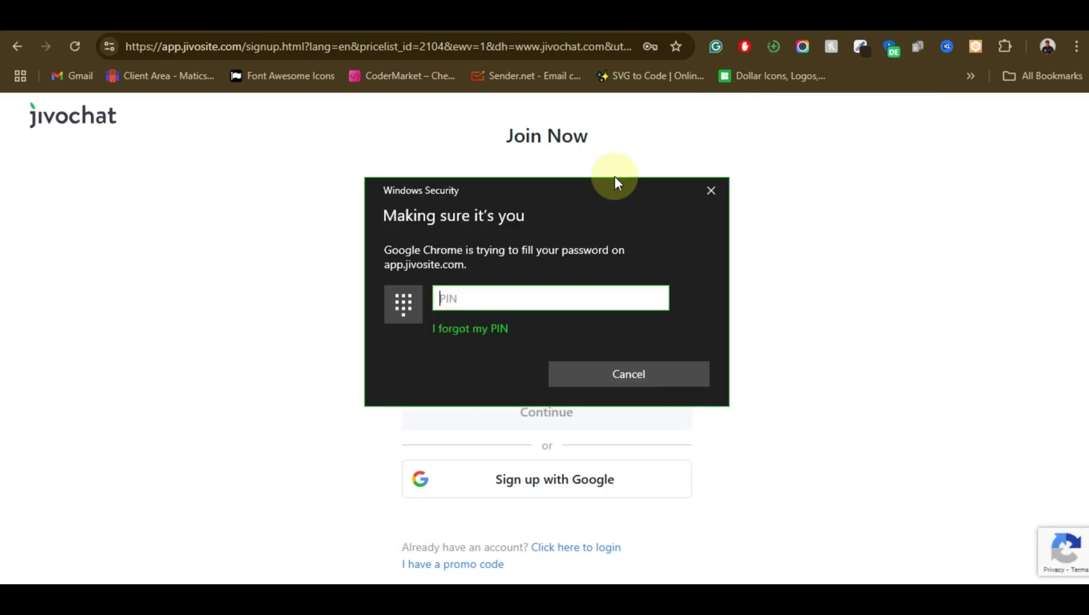
Step: Enter the Windows PIN and autofill the saved password into the form
{"action": "type", "text": "••••"}
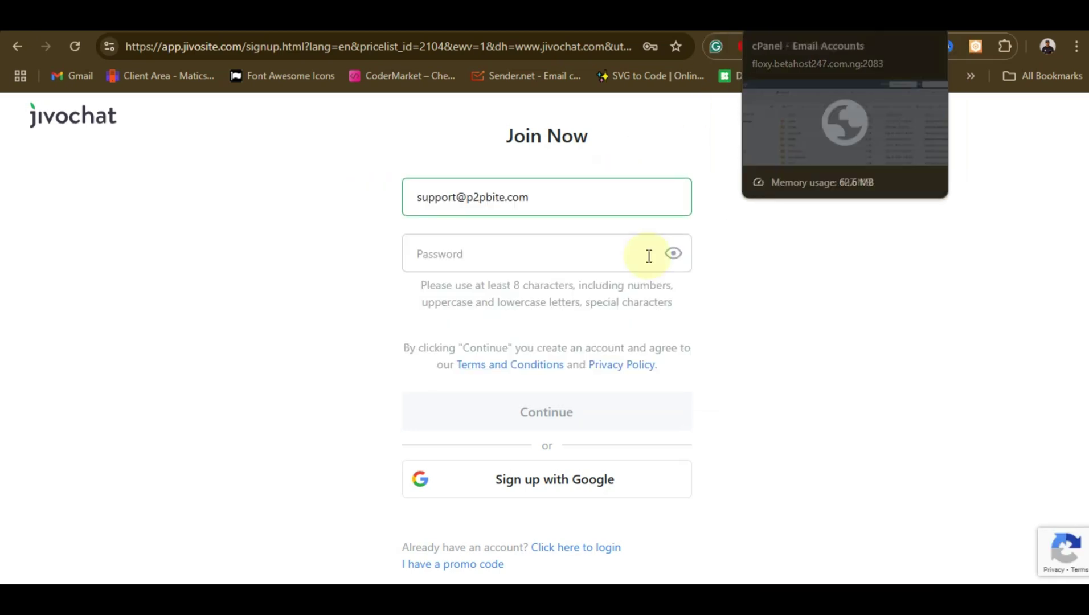
{"action": "left_click", "coordinate": [576, 188]}
{"action": "key", "text": "Tab"}
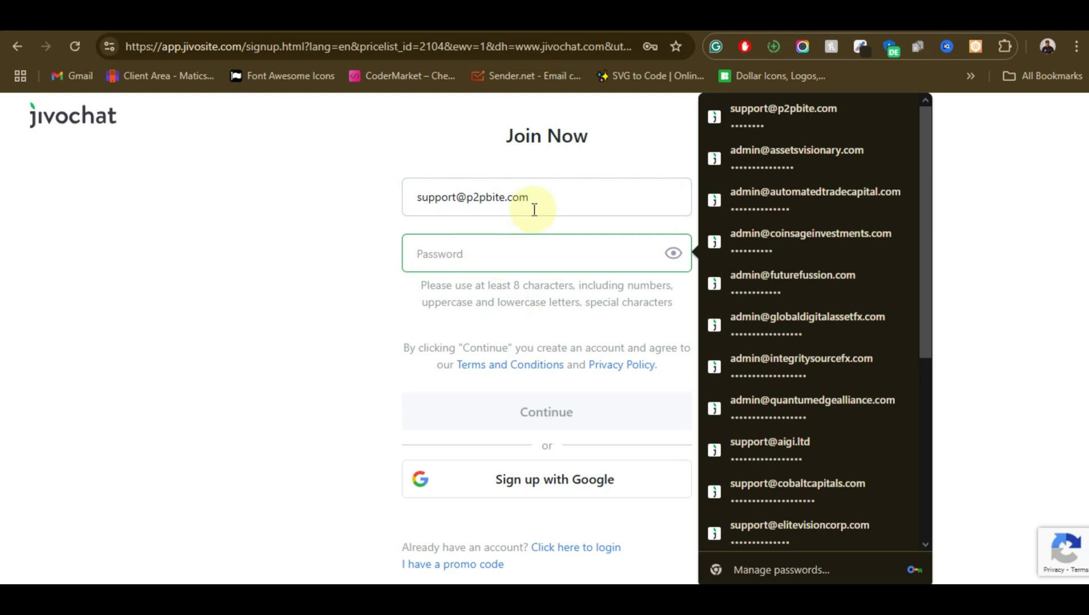
{"action": "left_click", "coordinate": [838, 129]}
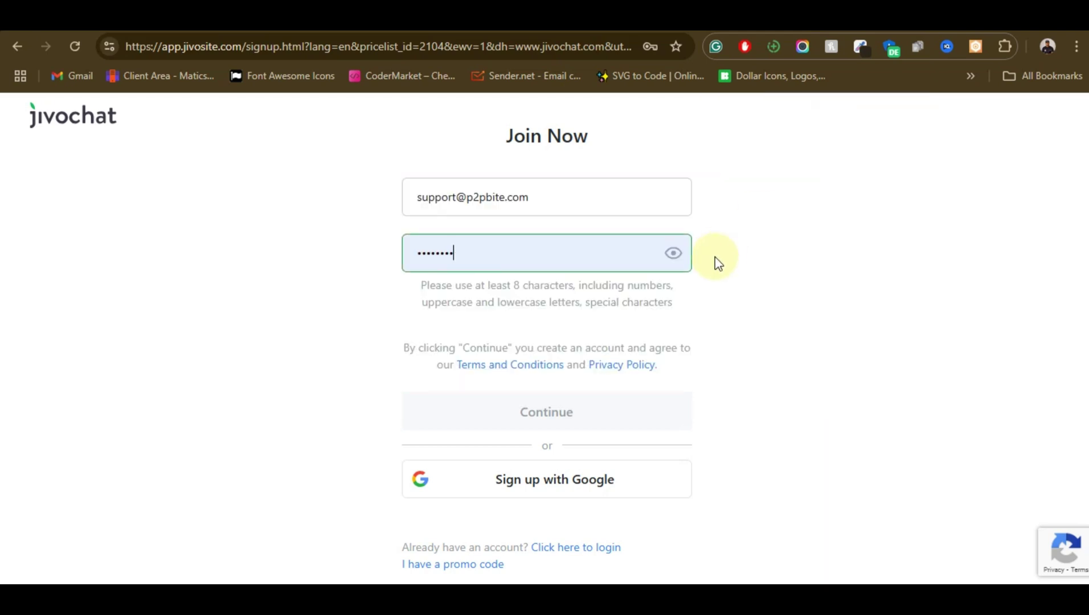
Step: Submit the sign-up form and start the widget name with the 'Support' suggestion
{"action": "left_click", "coordinate": [591, 422]}
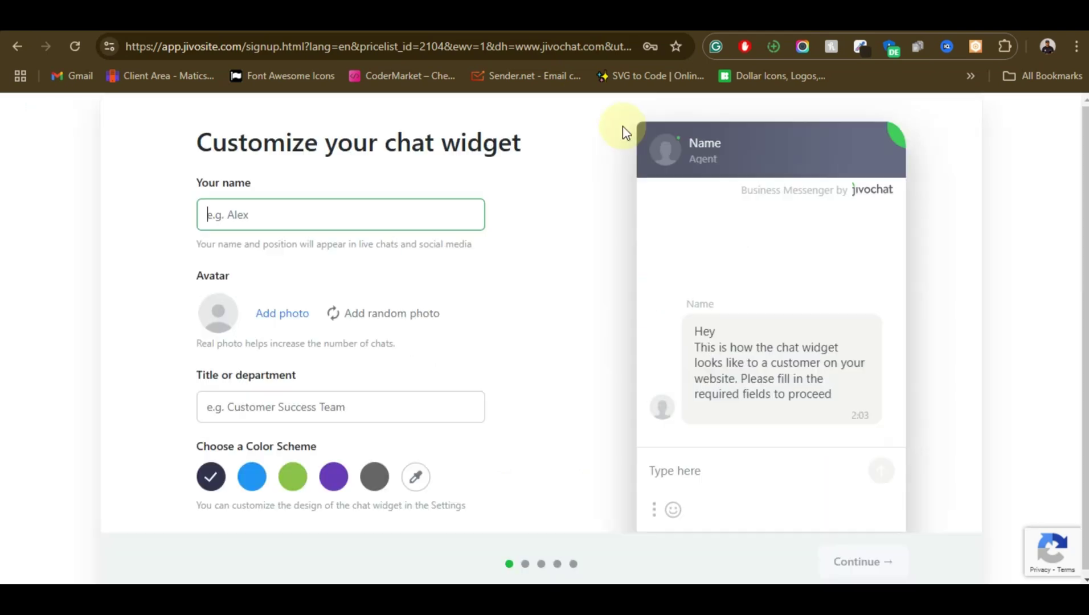
{"action": "left_click", "coordinate": [620, 134]}
{"action": "left_click", "coordinate": [295, 216]}
{"action": "type", "text": "Supp"}
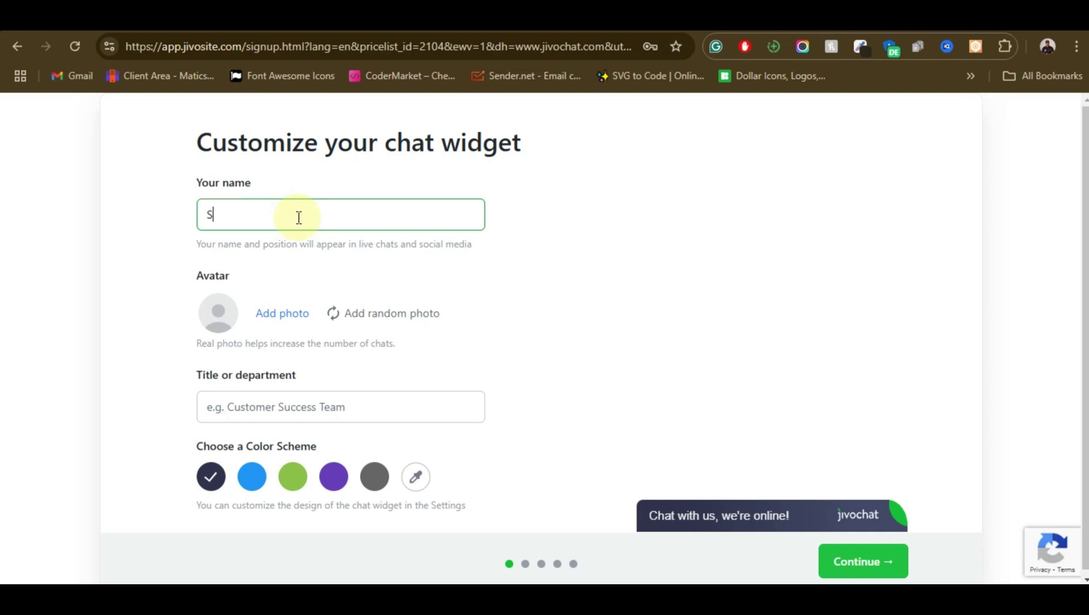
{"action": "left_click", "coordinate": [267, 199]}
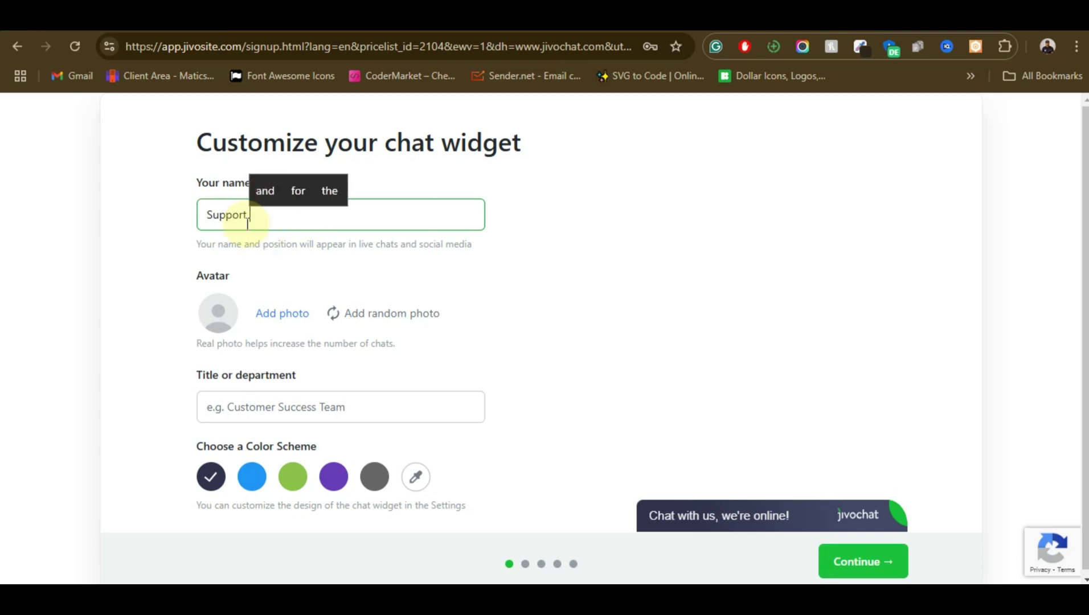
Step: Edit the widget name into 'P2PBite.com' with capital P and B
{"action": "double_click", "coordinate": [253, 215]}
{"action": "key", "text": "ctrl+v"}
{"action": "left_click_drag", "start_coordinate": [261, 215], "coordinate": [175, 226]}
{"action": "key", "text": "BackSpace"}
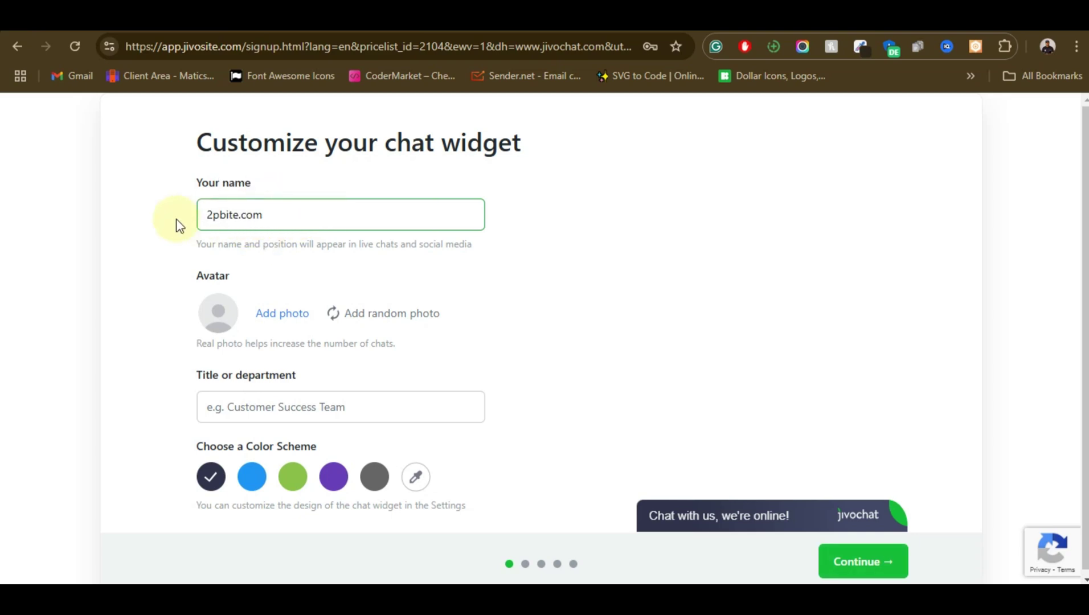
{"action": "type", "text": "P"}
{"action": "left_click", "coordinate": [229, 215]}
{"action": "key", "text": "BackSpace"}
{"action": "type", "text": "P2P"}
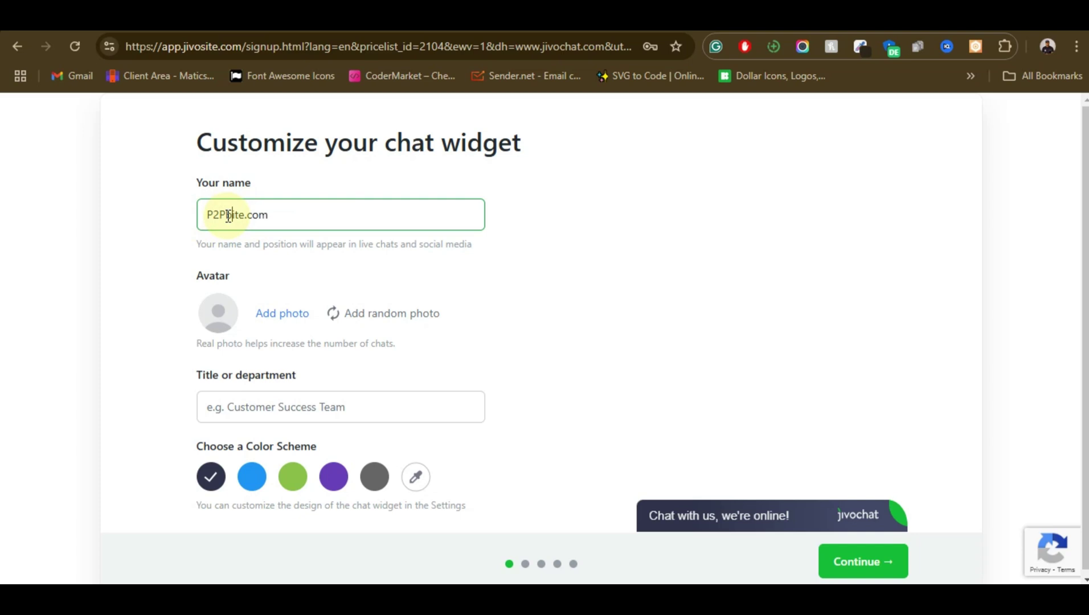
{"action": "key", "text": "BackSpace"}
{"action": "type", "text": "B"}
Step: Add a random avatar, title 'Customer service' and the green colour scheme, then continue
{"action": "left_click", "coordinate": [337, 314]}
{"action": "left_click", "coordinate": [290, 406]}
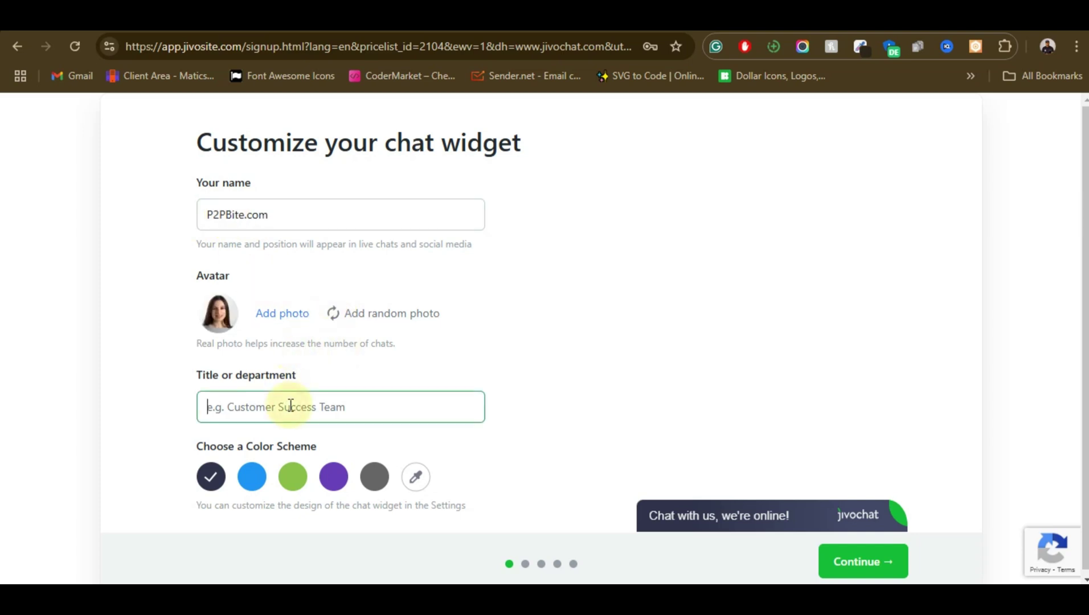
{"action": "type", "text": "Cus"}
{"action": "left_click", "coordinate": [359, 383]}
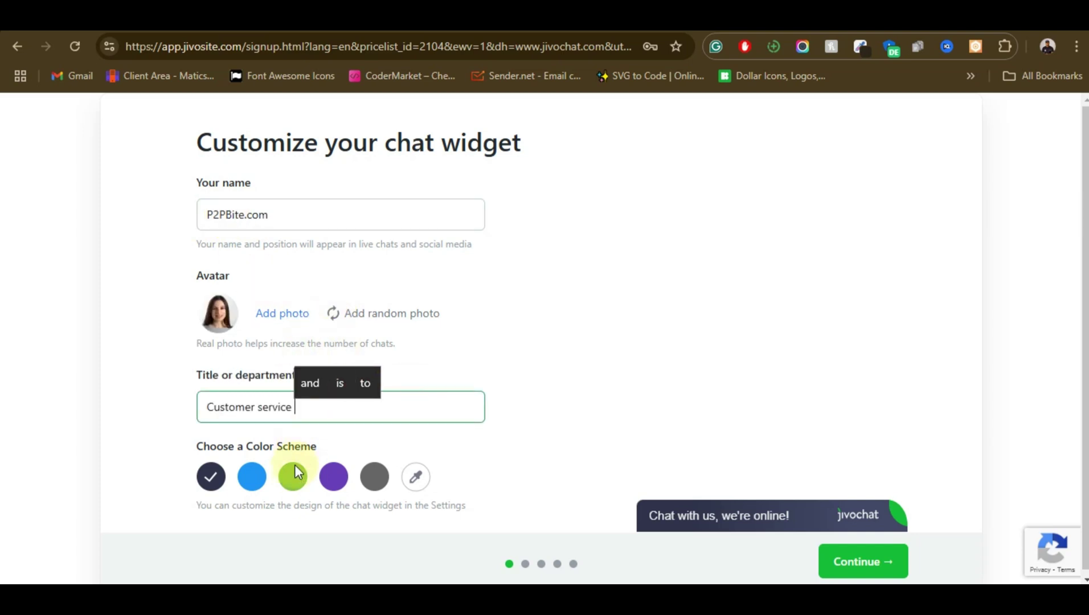
{"action": "left_click", "coordinate": [293, 476]}
{"action": "left_click", "coordinate": [872, 558]}
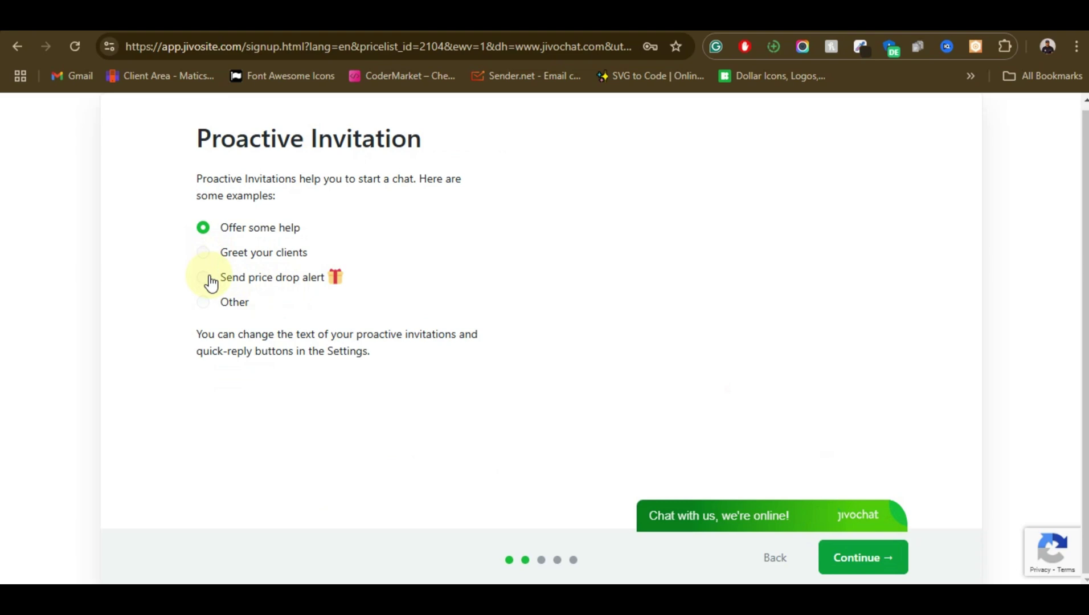
Step: Choose the 'Greet your clients' invitation and set the website to p2pbite.com
{"action": "left_click", "coordinate": [205, 255]}
{"action": "left_click", "coordinate": [834, 556]}
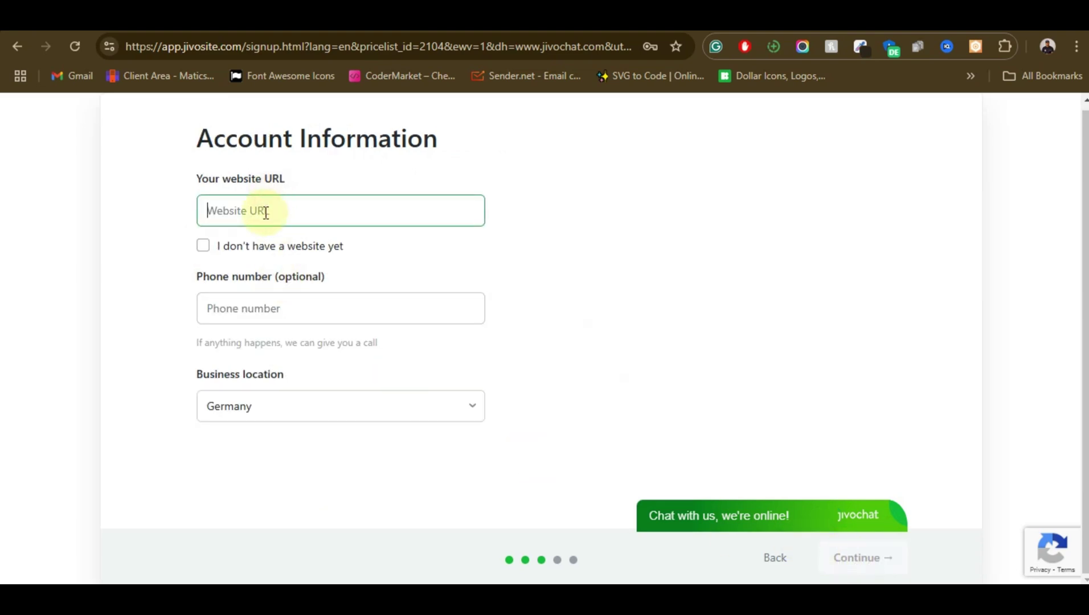
{"action": "type", "text": "https://p2pbite.com"}
{"action": "left_click_drag", "start_coordinate": [256, 211], "coordinate": [199, 214]}
{"action": "key", "text": "BackSpace"}
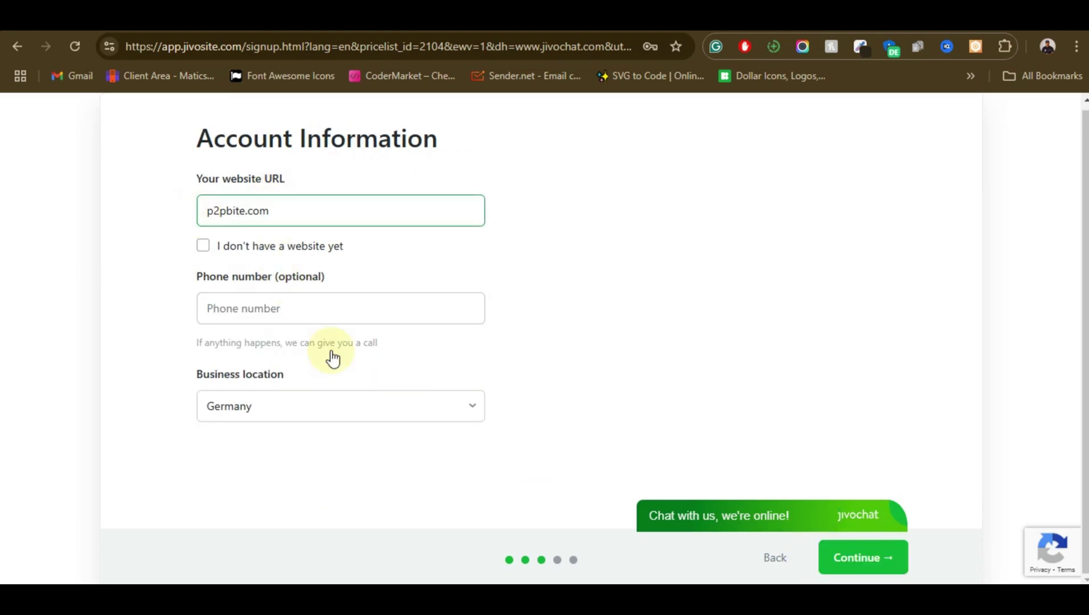
Step: Set the business location to United Kingdom and submit the account information
{"action": "left_click", "coordinate": [333, 406]}
{"action": "scroll", "coordinate": [329, 364], "scroll_direction": "down", "scroll_amount": 15}
{"action": "left_click", "coordinate": [329, 364]}
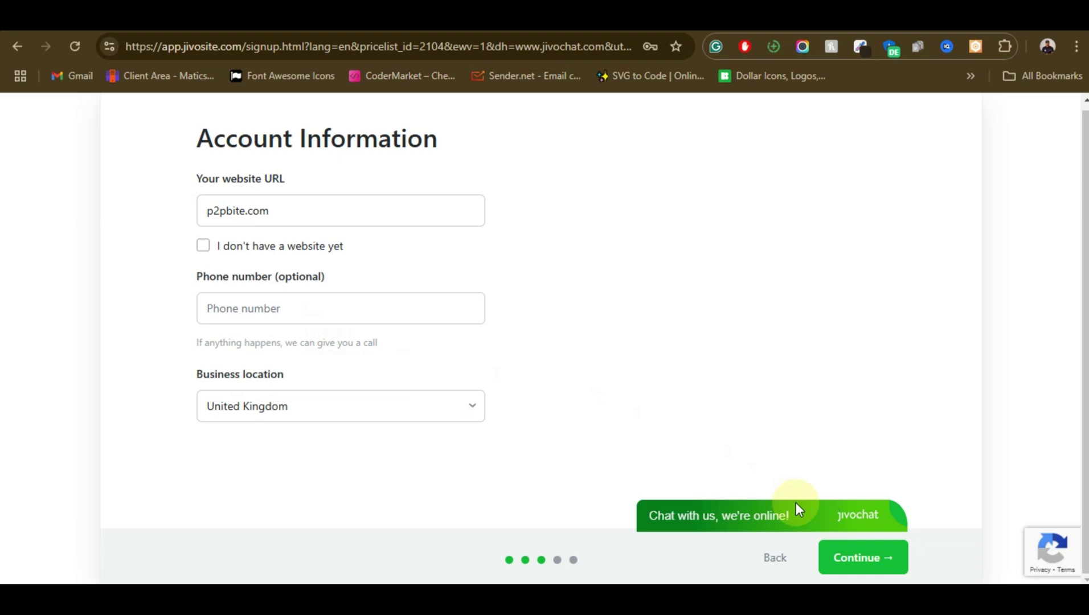
{"action": "left_click", "coordinate": [866, 557]}
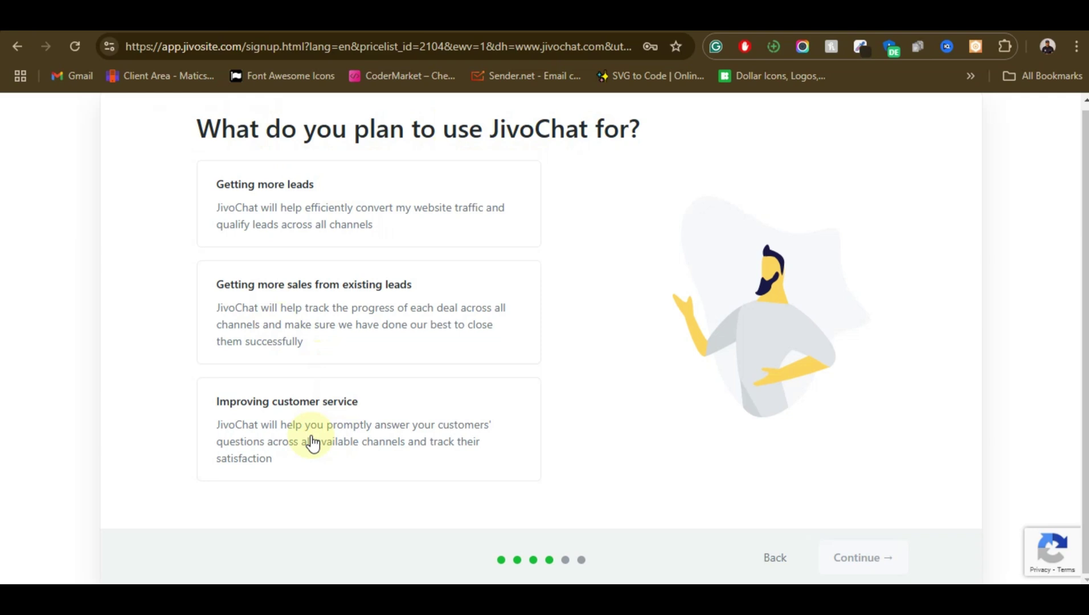
Step: Choose 'Improving customer service' as the JivoChat usage goal and continue
{"action": "left_click", "coordinate": [984, 486]}
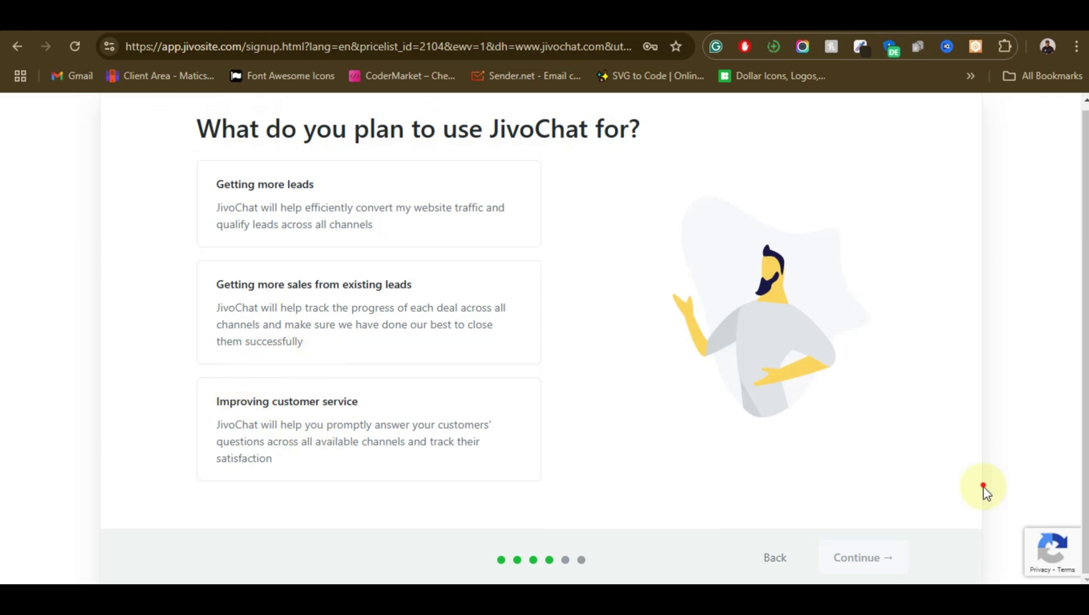
{"action": "left_click", "coordinate": [854, 574]}
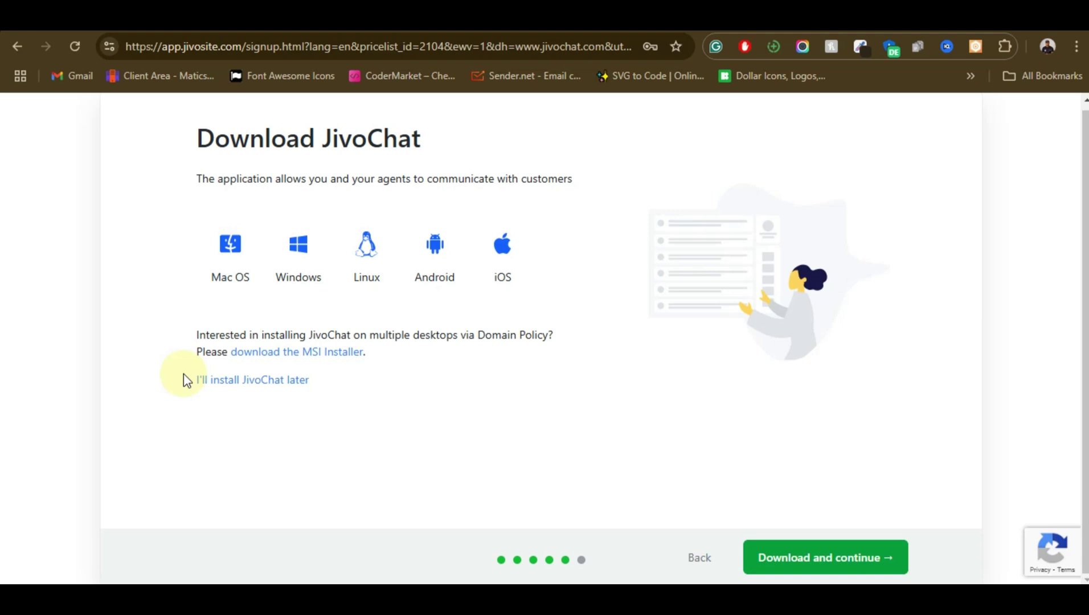
Step: Skip the desktop app download and copy the widget install script
{"action": "left_click", "coordinate": [245, 382]}
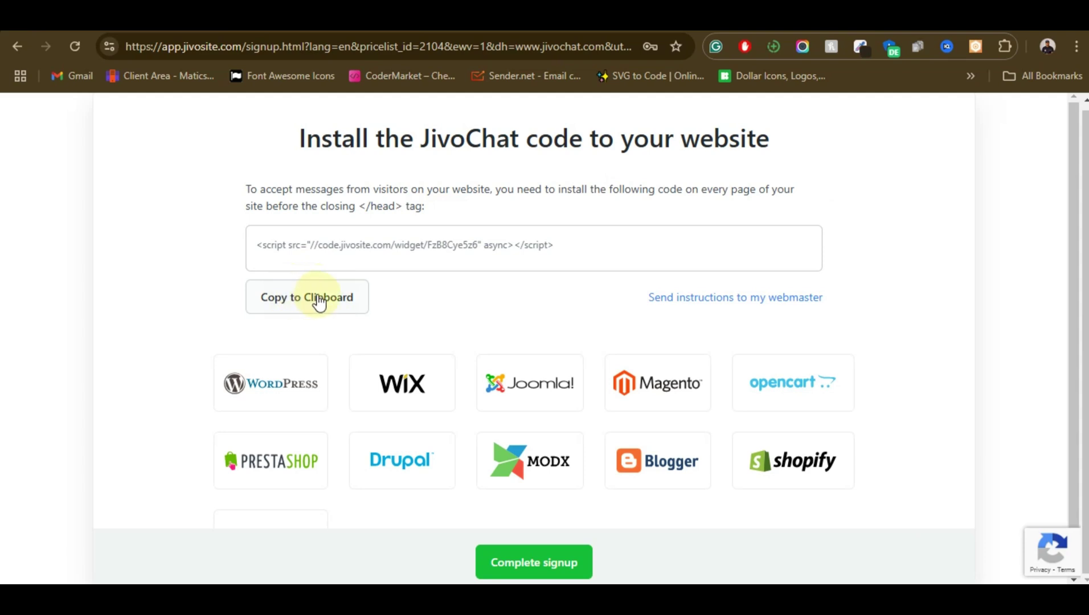
{"action": "left_click", "coordinate": [319, 302]}
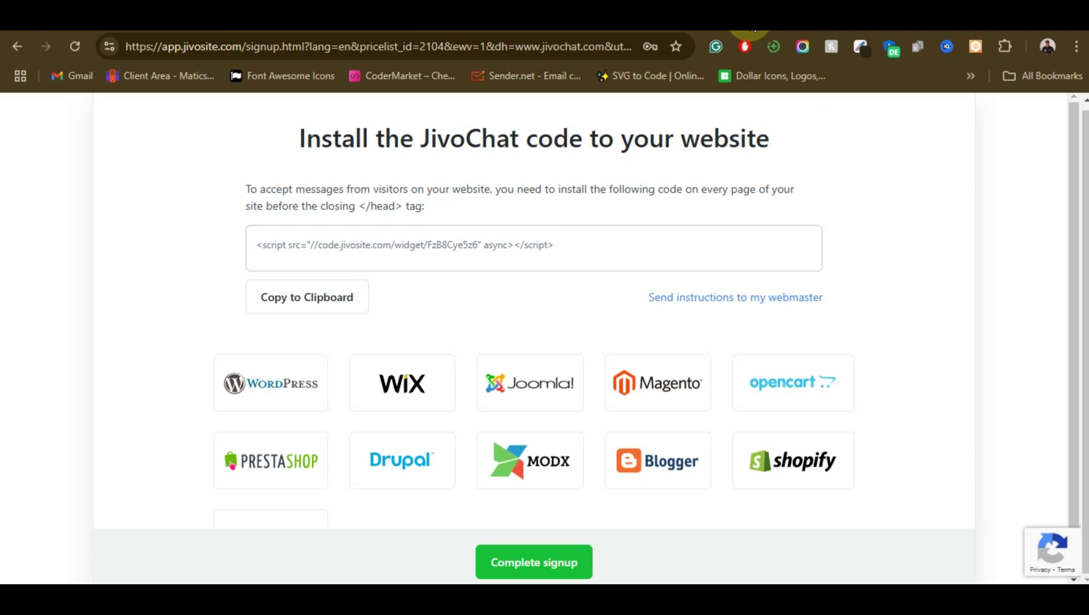
Step: In cPanel File Manager, navigate into public_html/resources/views
{"action": "left_click", "coordinate": [692, 18]}
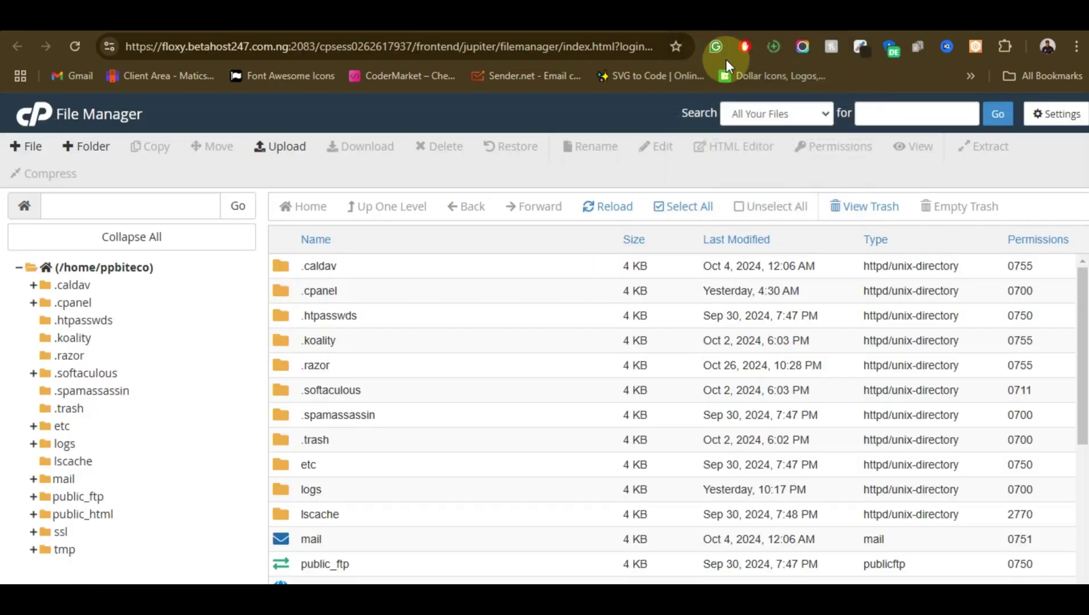
{"action": "scroll", "coordinate": [439, 401], "scroll_direction": "down", "scroll_amount": 4}
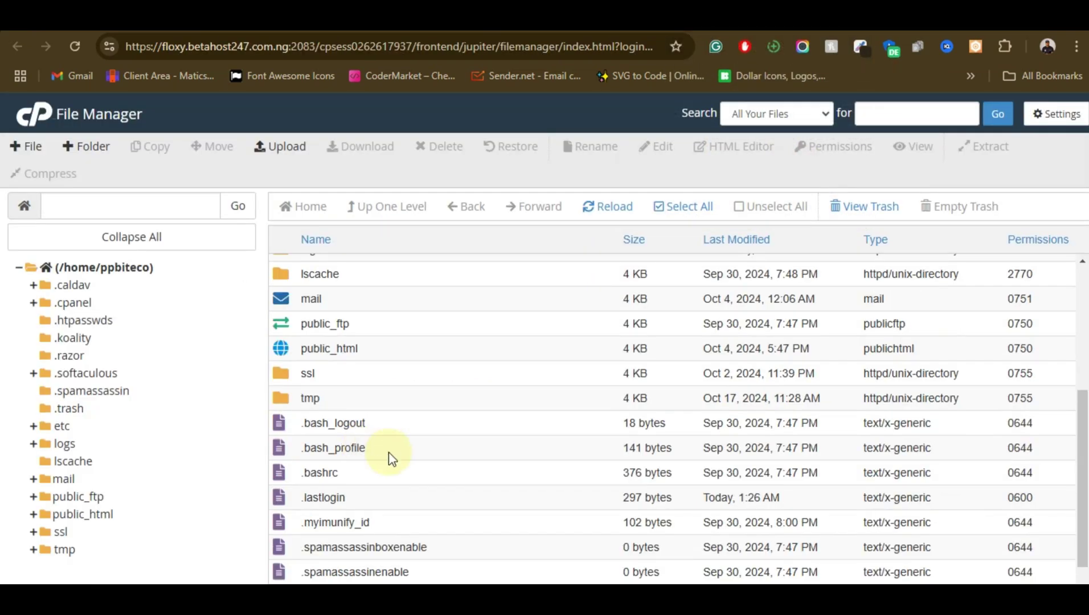
{"action": "left_click", "coordinate": [392, 349]}
{"action": "double_click", "coordinate": [392, 348]}
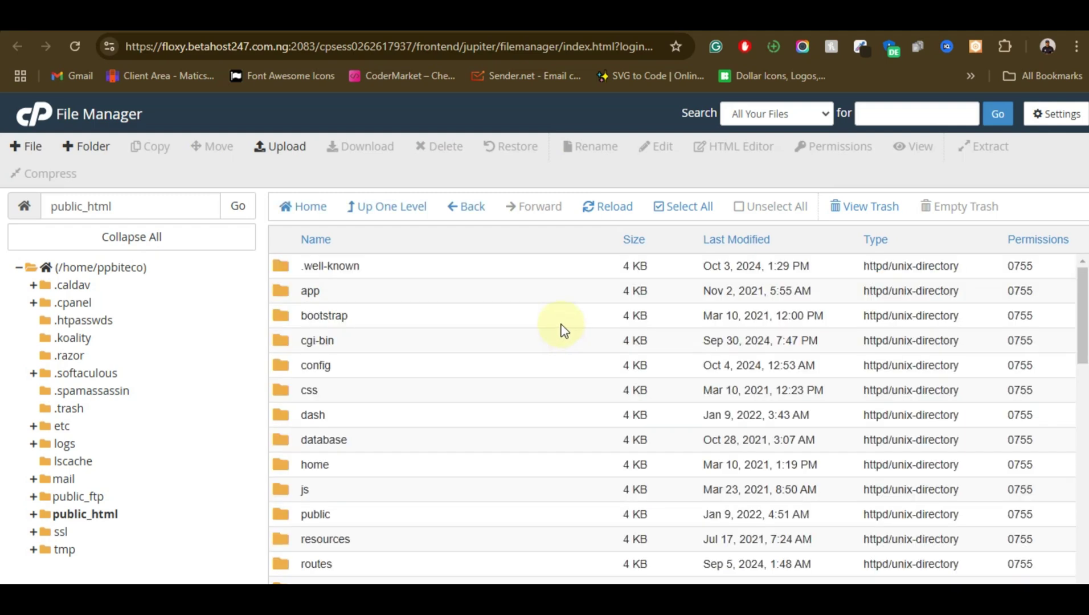
{"action": "scroll", "coordinate": [433, 398], "scroll_direction": "down", "scroll_amount": 3}
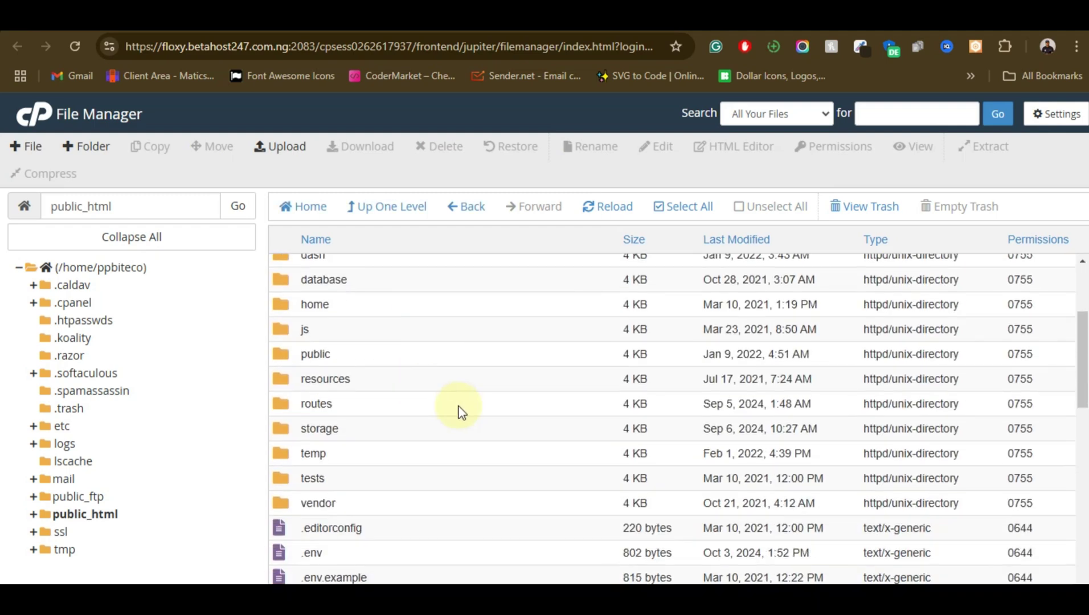
{"action": "double_click", "coordinate": [382, 382]}
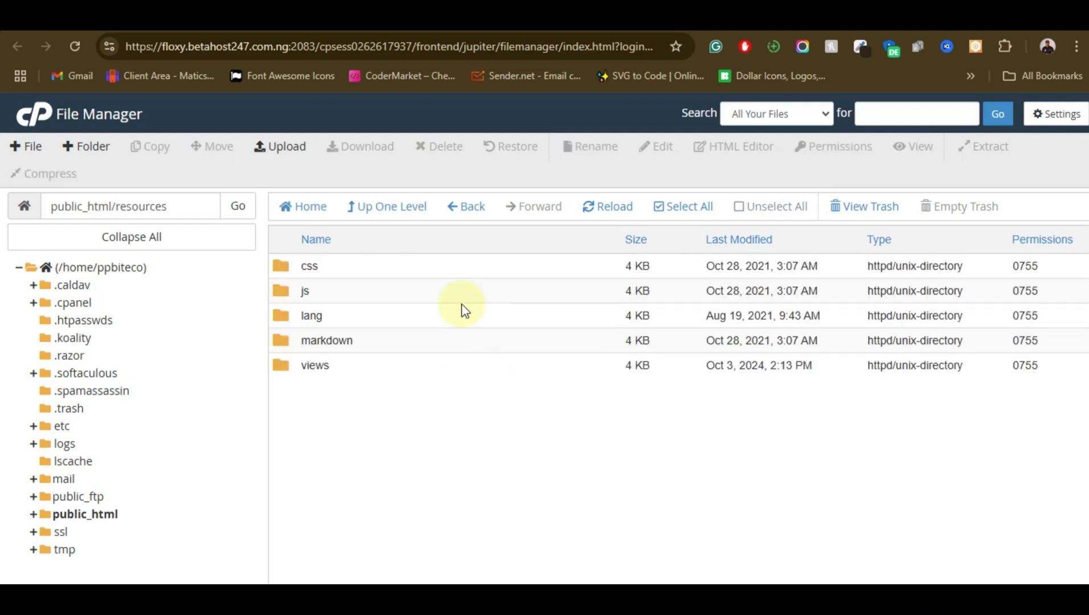
{"action": "double_click", "coordinate": [378, 373]}
Step: Open the home folder and edit index.blade.php
{"action": "scroll", "coordinate": [411, 371], "scroll_direction": "down", "scroll_amount": 3}
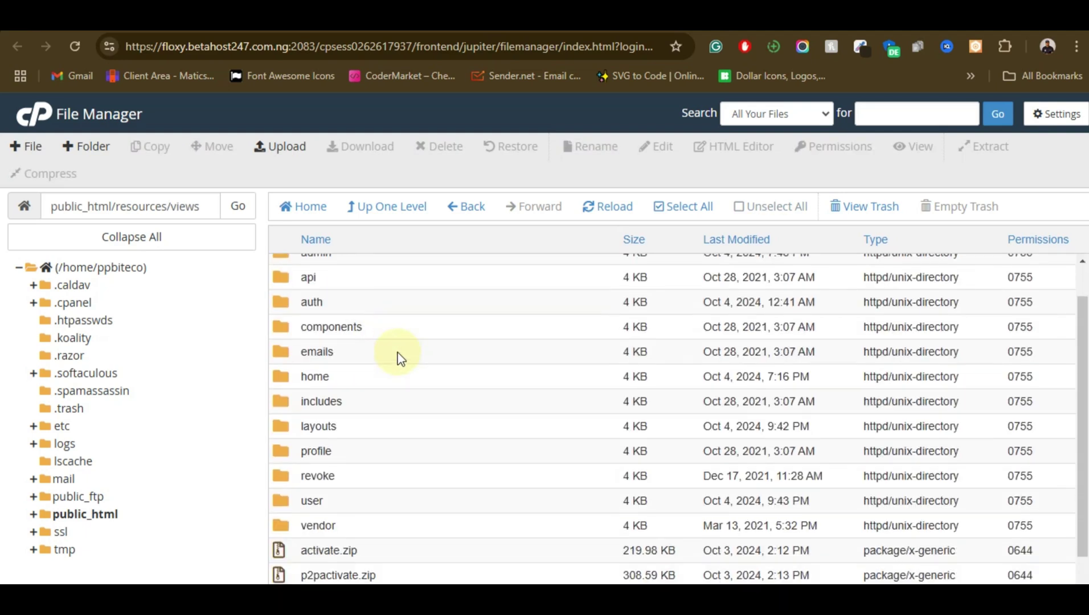
{"action": "left_click", "coordinate": [408, 338]}
{"action": "double_click", "coordinate": [408, 338]}
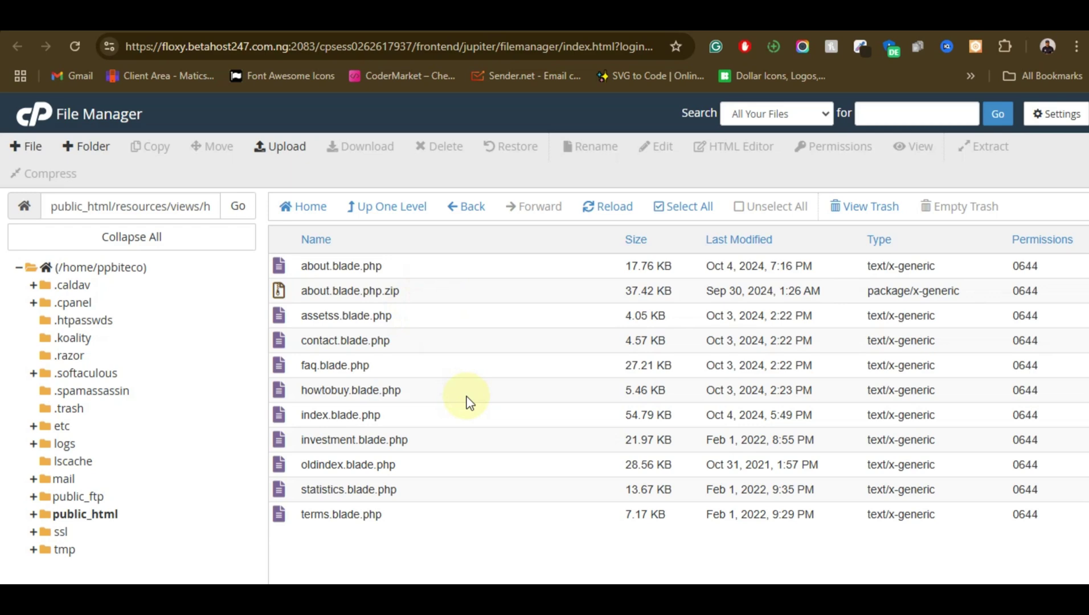
{"action": "left_click", "coordinate": [411, 416]}
{"action": "right_click", "coordinate": [411, 416]}
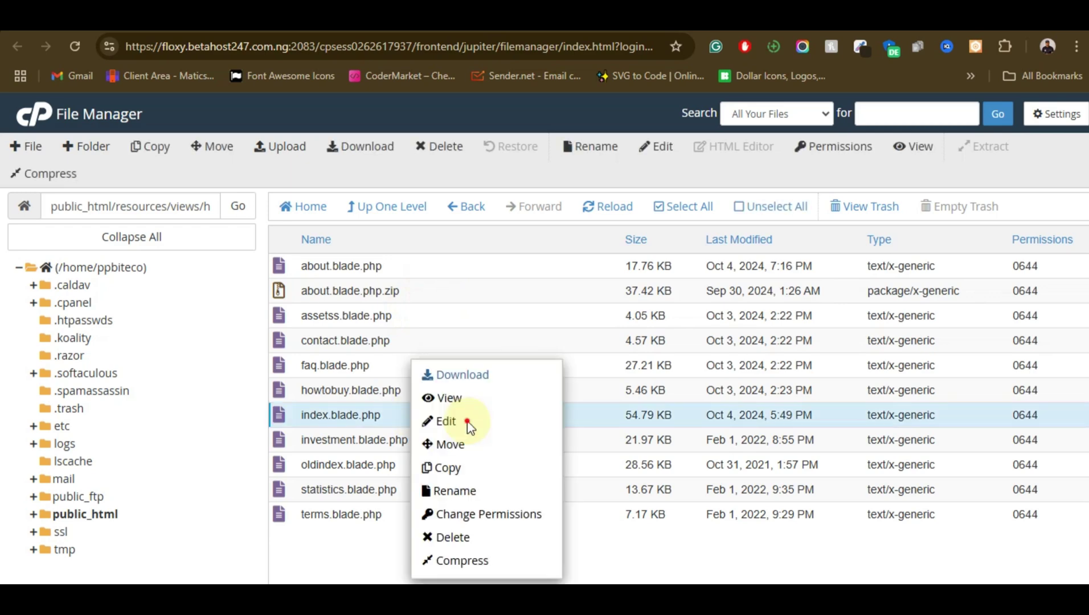
{"action": "left_click", "coordinate": [469, 424]}
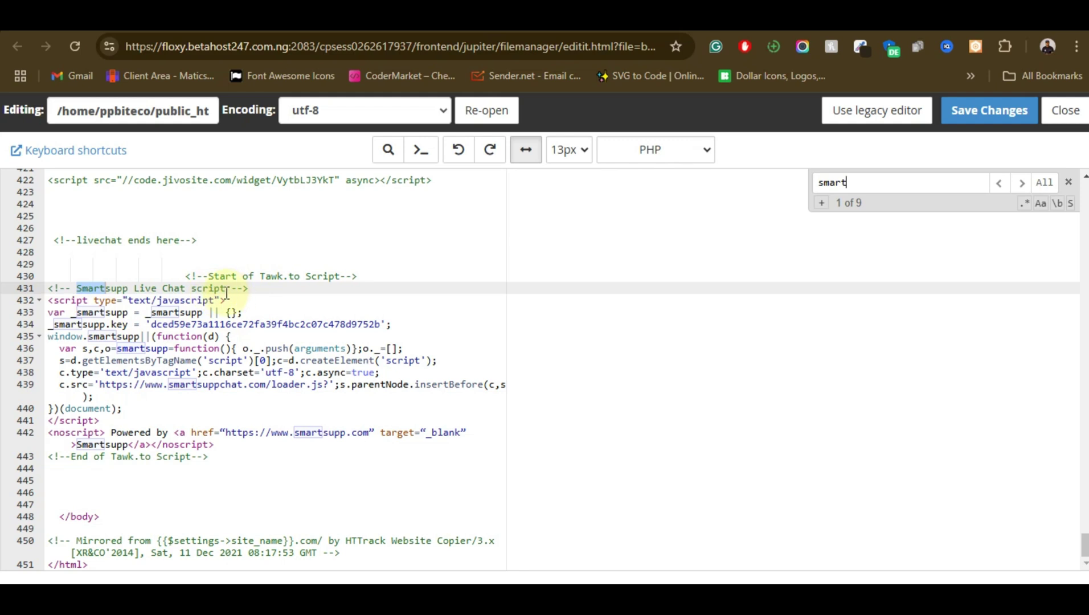
Step: Remove the Smartsupp comment closer on line 431, paste the JivoChat script at line 445, save
{"action": "left_click", "coordinate": [281, 291]}
{"action": "key", "text": "BackSpace"}
{"action": "key", "text": "BackSpace"}
{"action": "key", "text": "BackSpace"}
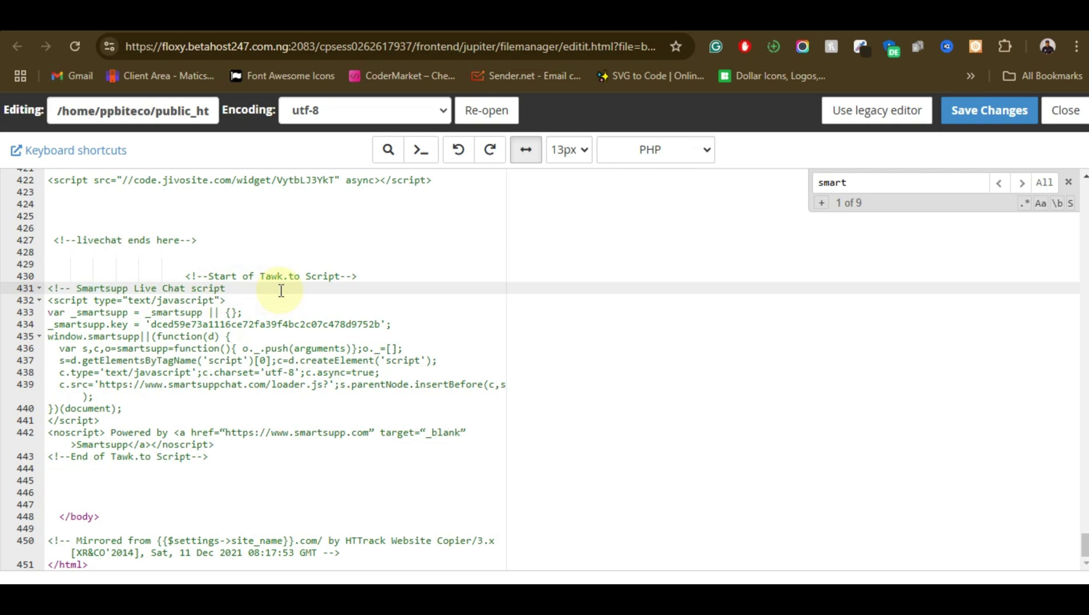
{"action": "left_click", "coordinate": [86, 480]}
{"action": "key", "text": "ctrl+v"}
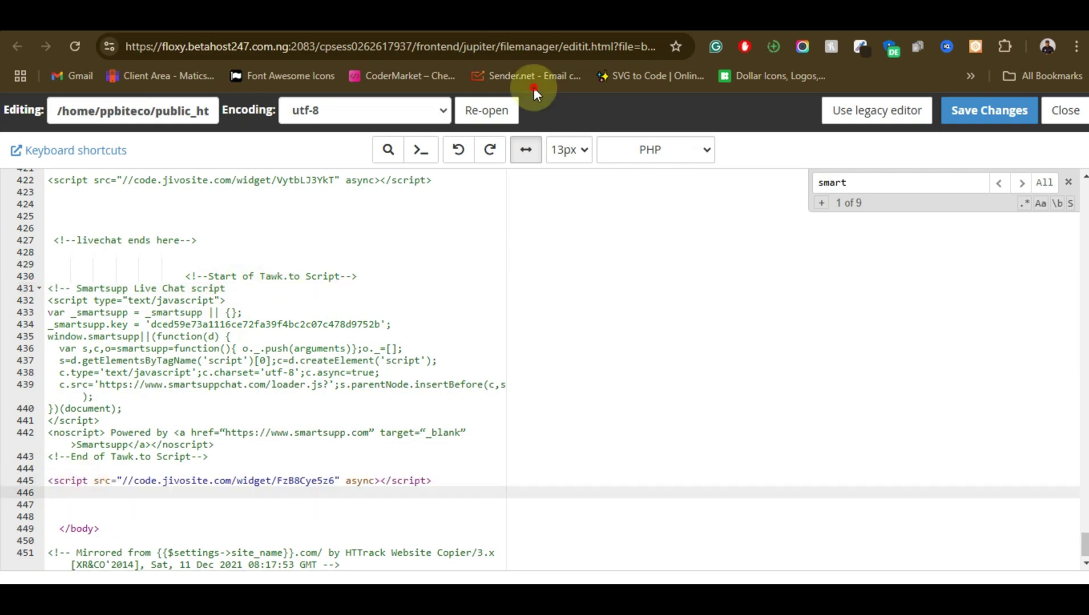
{"action": "key", "text": "ctrl+s"}
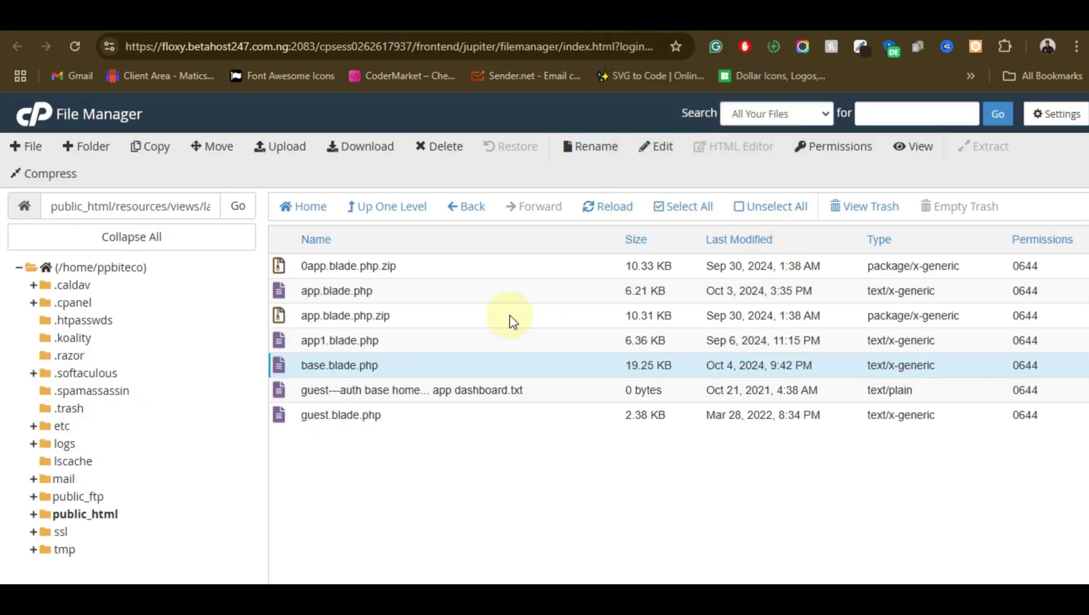
Step: Go back to views, open the user folder and edit sidebar.blade.php
{"action": "left_click", "coordinate": [471, 208]}
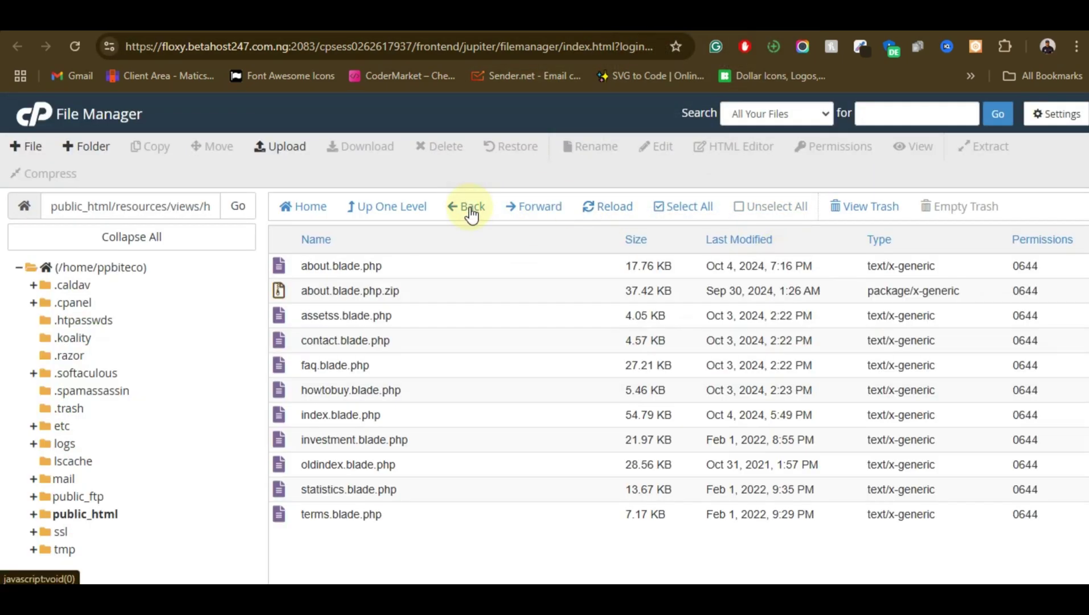
{"action": "left_click", "coordinate": [471, 212]}
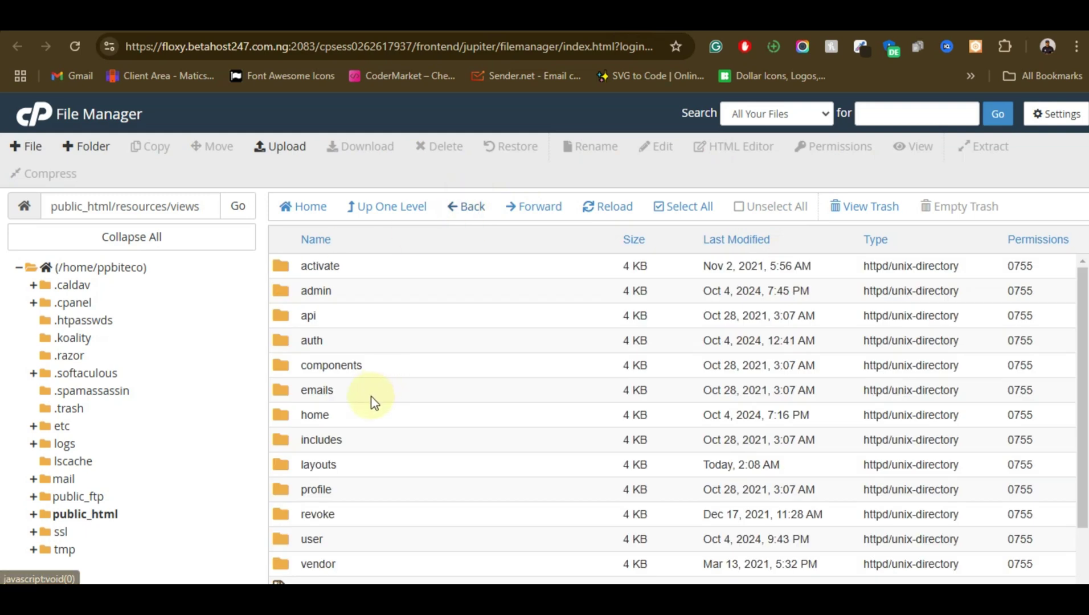
{"action": "scroll", "coordinate": [353, 450], "scroll_direction": "down", "scroll_amount": 1}
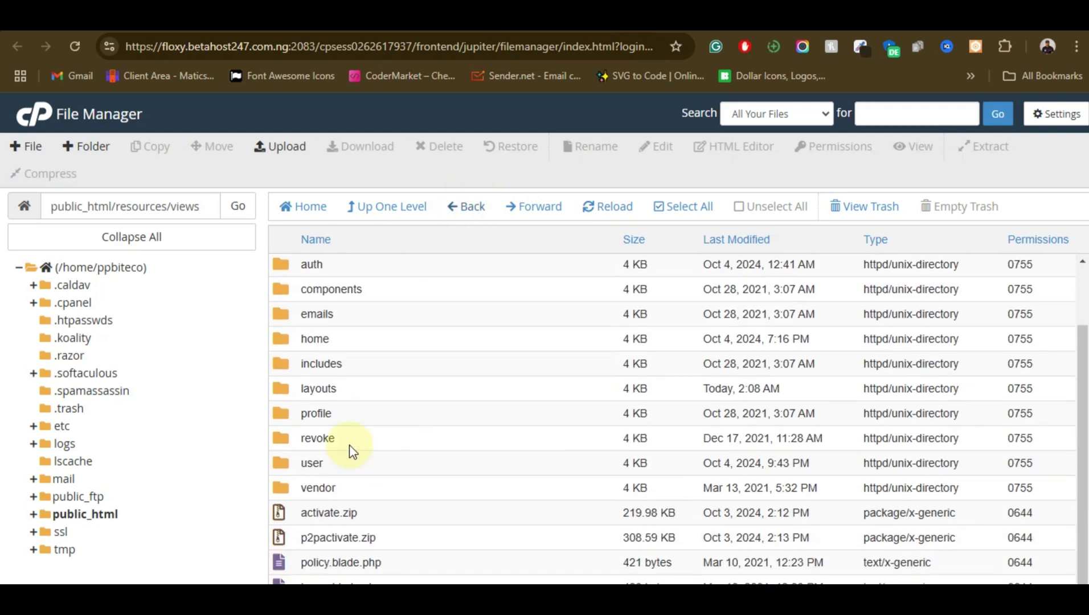
{"action": "double_click", "coordinate": [341, 459]}
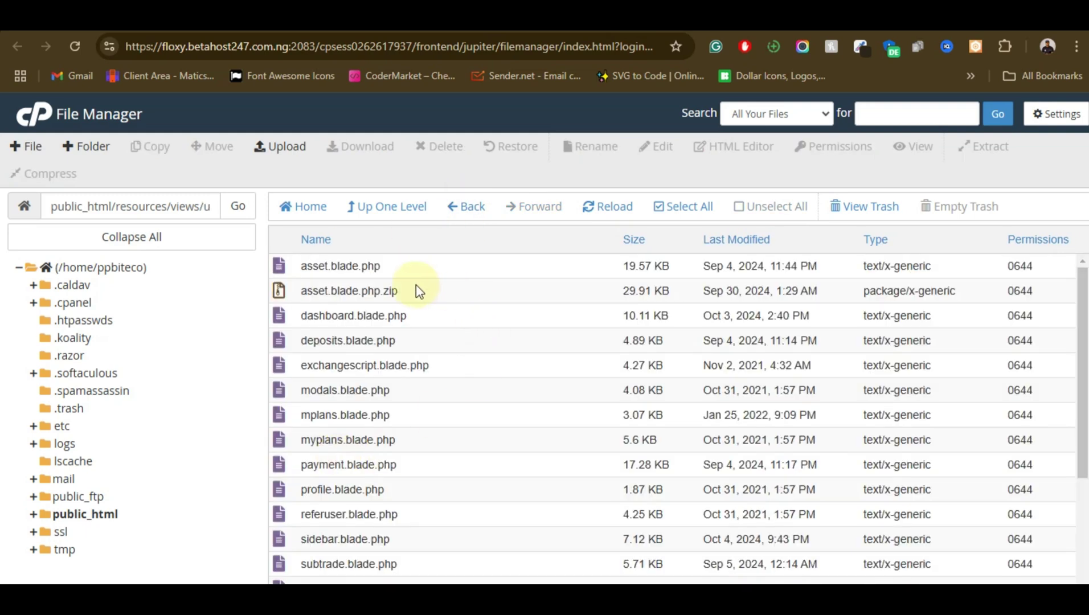
{"action": "scroll", "coordinate": [444, 313], "scroll_direction": "down", "scroll_amount": 3}
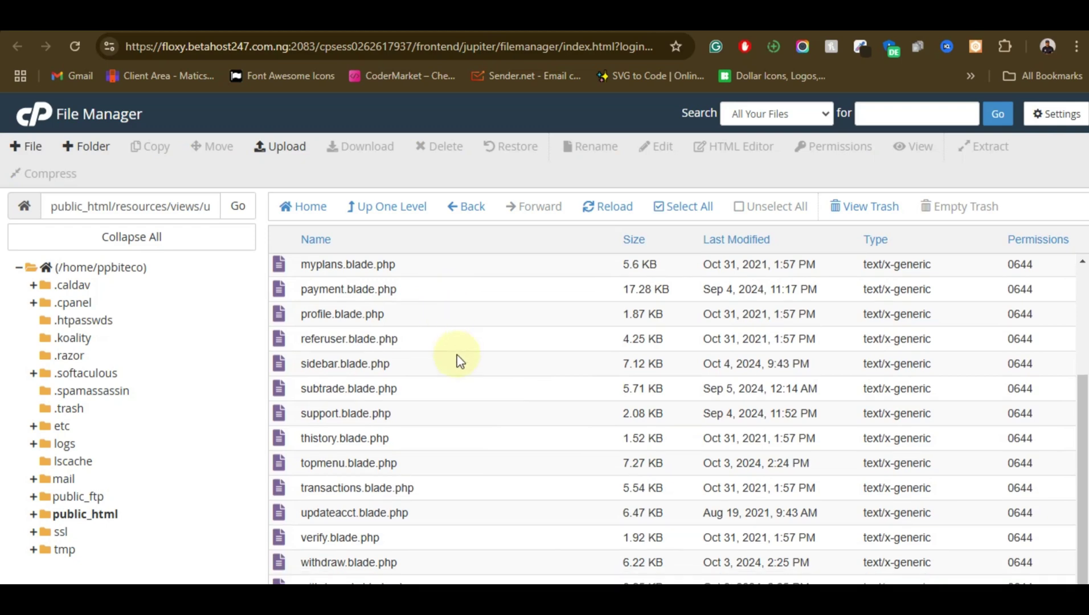
{"action": "right_click", "coordinate": [432, 372]}
{"action": "left_click", "coordinate": [499, 424]}
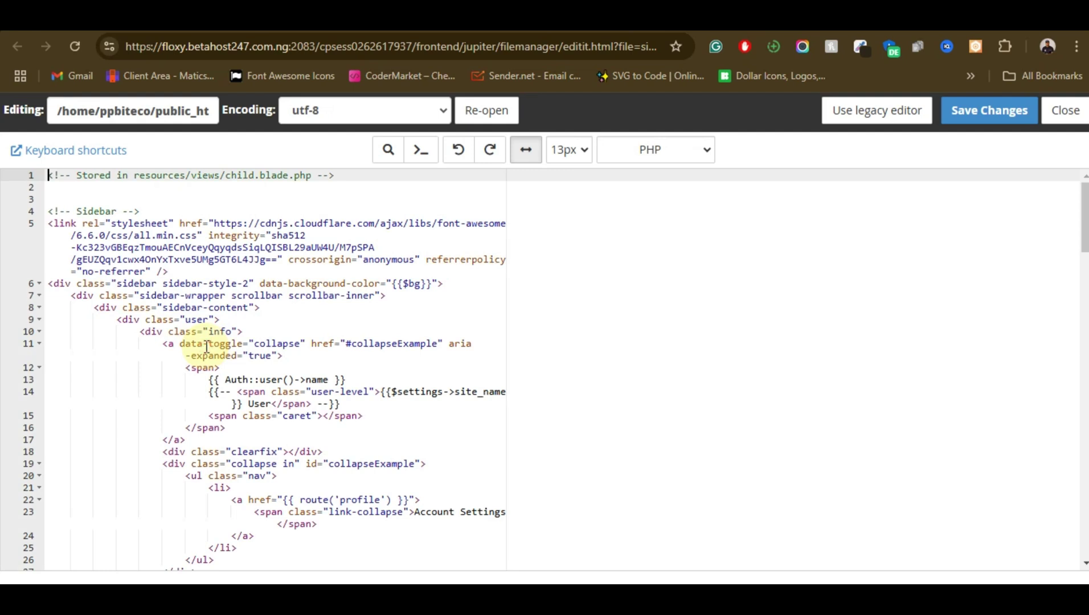
Step: Find 'smart' in the file and delete the Smartsupp comment closer on line 132
{"action": "key", "text": "ctrl+f"}
{"action": "type", "text": "give"}
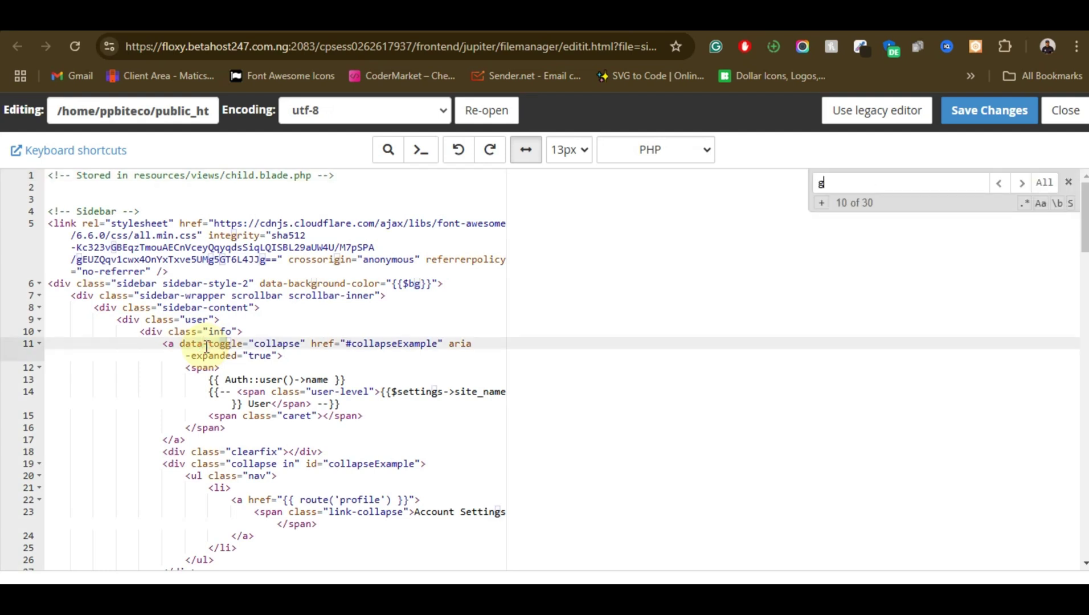
{"action": "key", "text": "BackSpace"}
{"action": "key", "text": "BackSpace"}
{"action": "key", "text": "BackSpace"}
{"action": "key", "text": "BackSpace"}
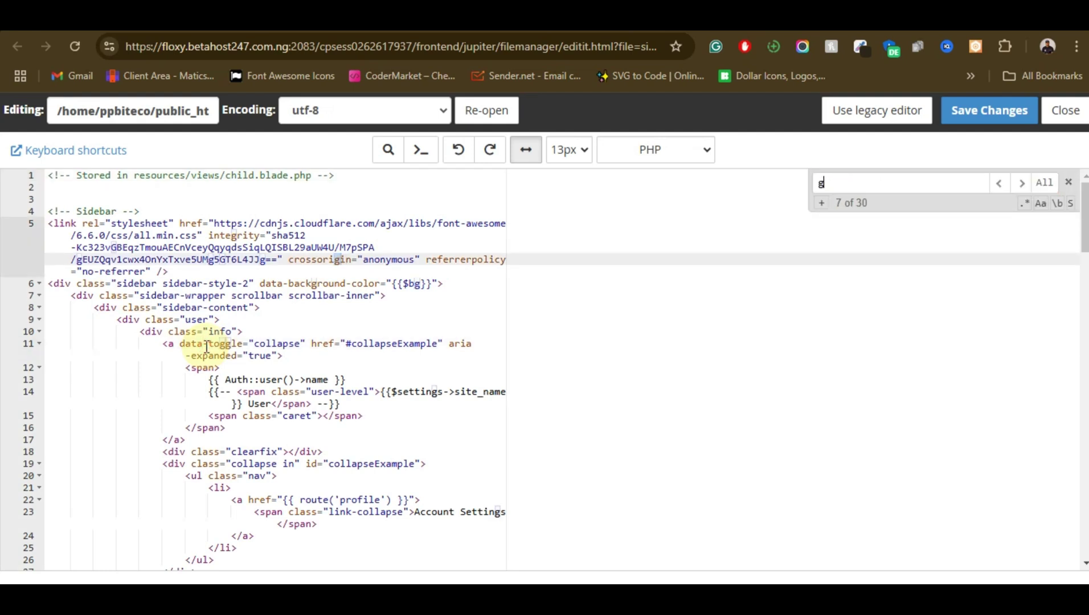
{"action": "type", "text": "sm"}
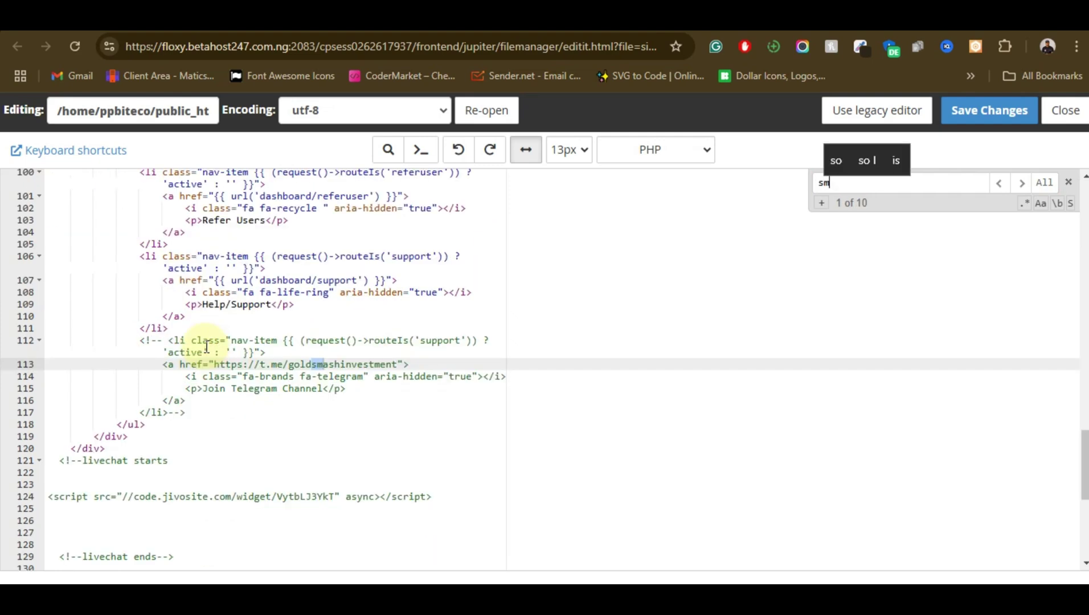
{"action": "type", "text": "art"}
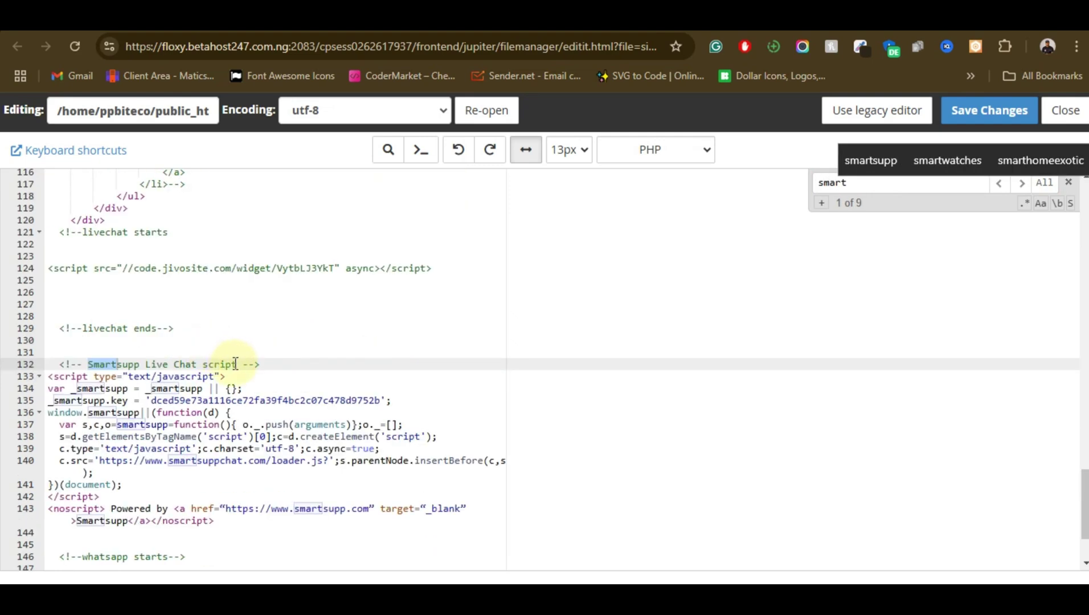
{"action": "left_click_drag", "start_coordinate": [242, 365], "coordinate": [280, 364]}
{"action": "key", "text": "BackSpace"}
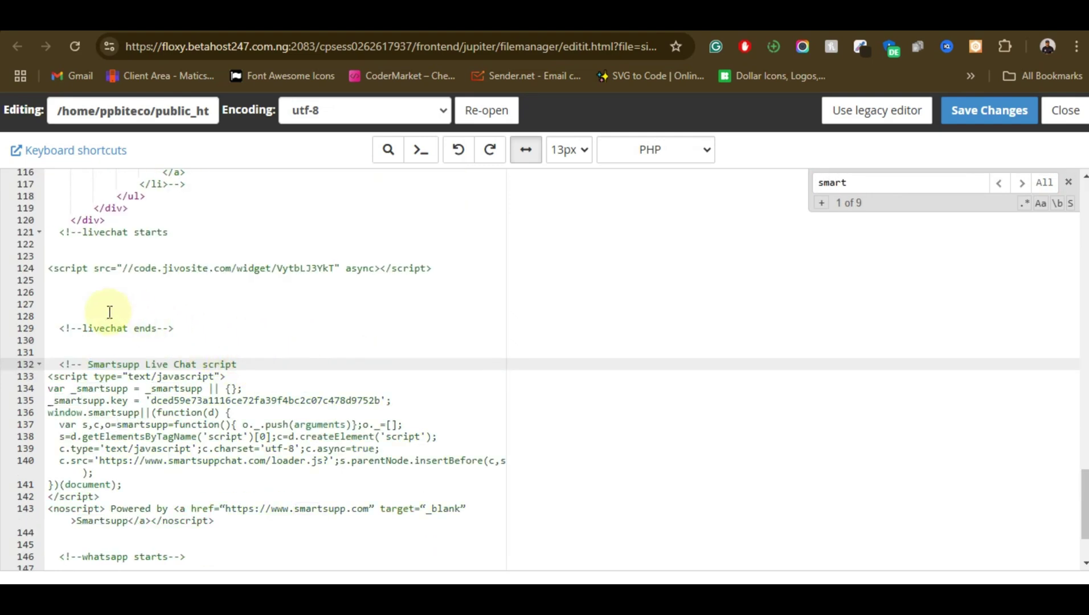
Step: Replace line 124's old jivosite script with the new one, remove the livechat comment opener, save
{"action": "left_click", "coordinate": [45, 268]}
{"action": "left_click_drag", "start_coordinate": [122, 268], "coordinate": [451, 271]}
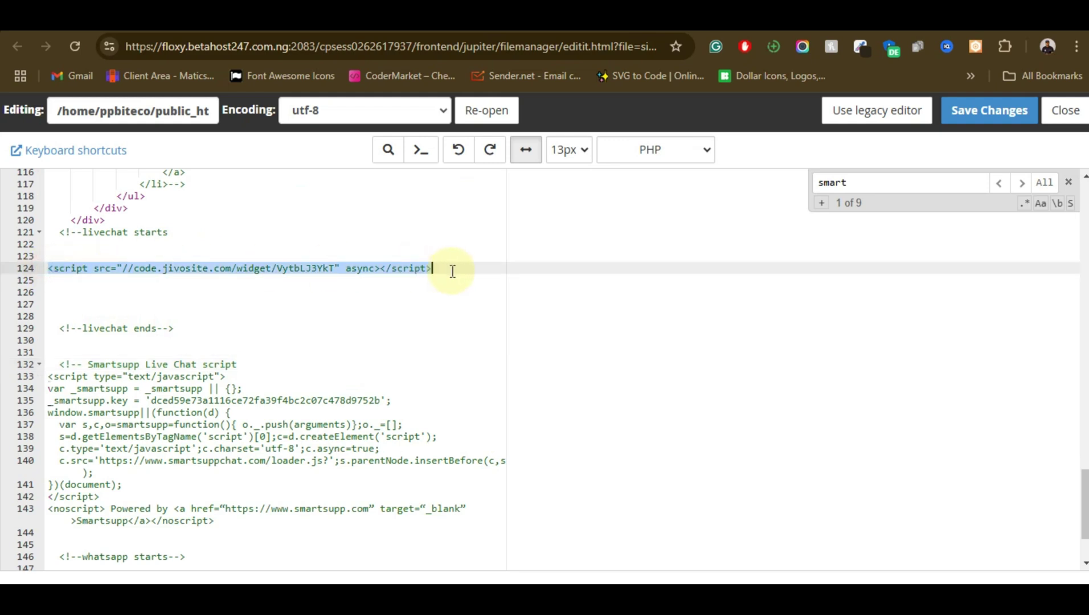
{"action": "type", "text": "<script src=\"//code.jivosite.com/widget/FzB8Cye5z6\" async></script>"}
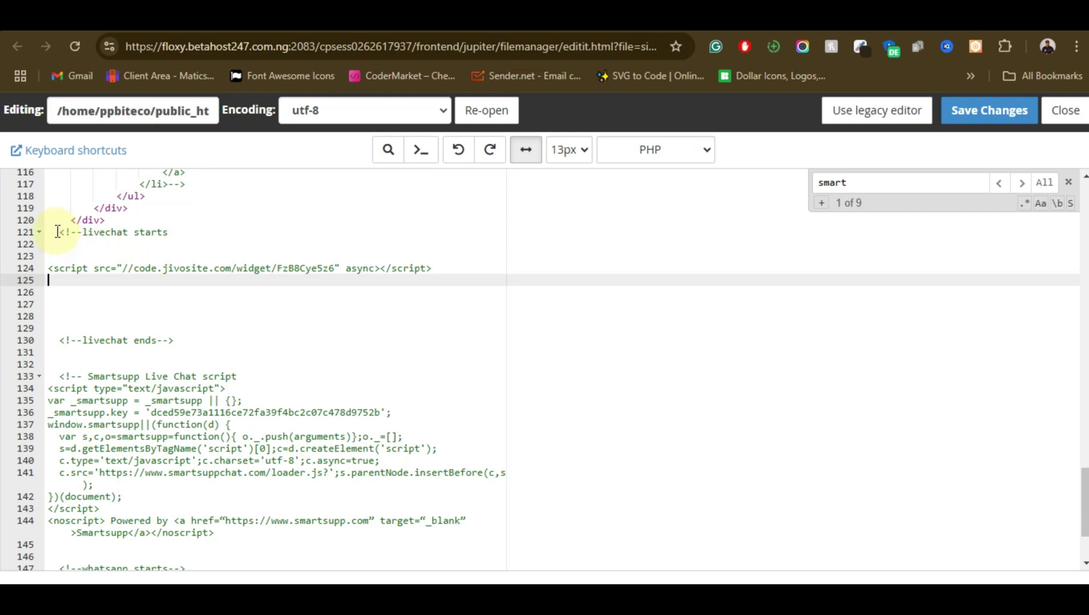
{"action": "left_click_drag", "start_coordinate": [57, 232], "coordinate": [182, 229]}
{"action": "key", "text": "BackSpace"}
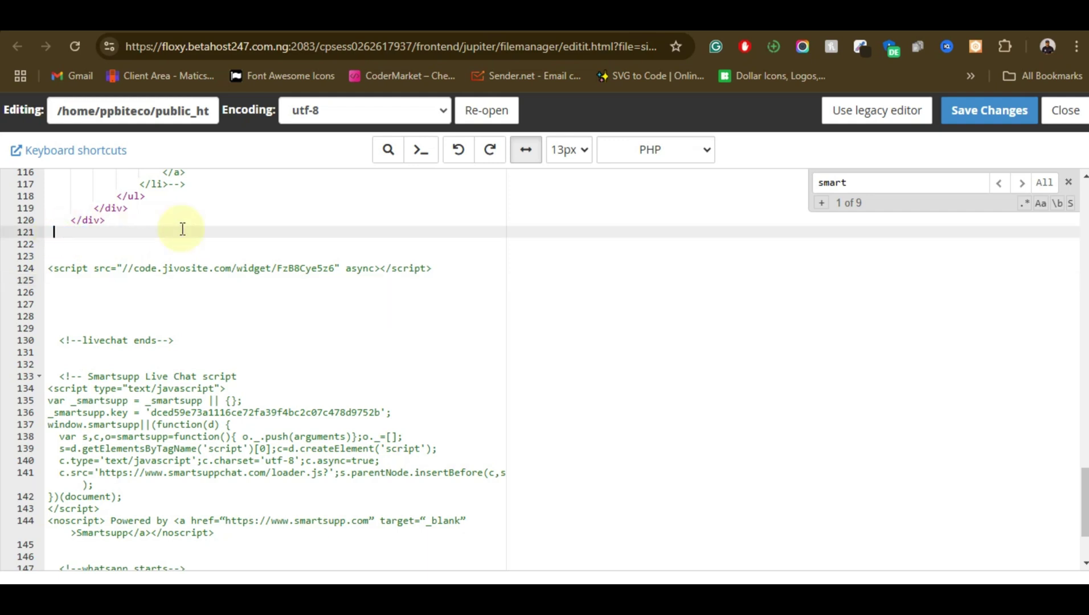
{"action": "left_click", "coordinate": [984, 108]}
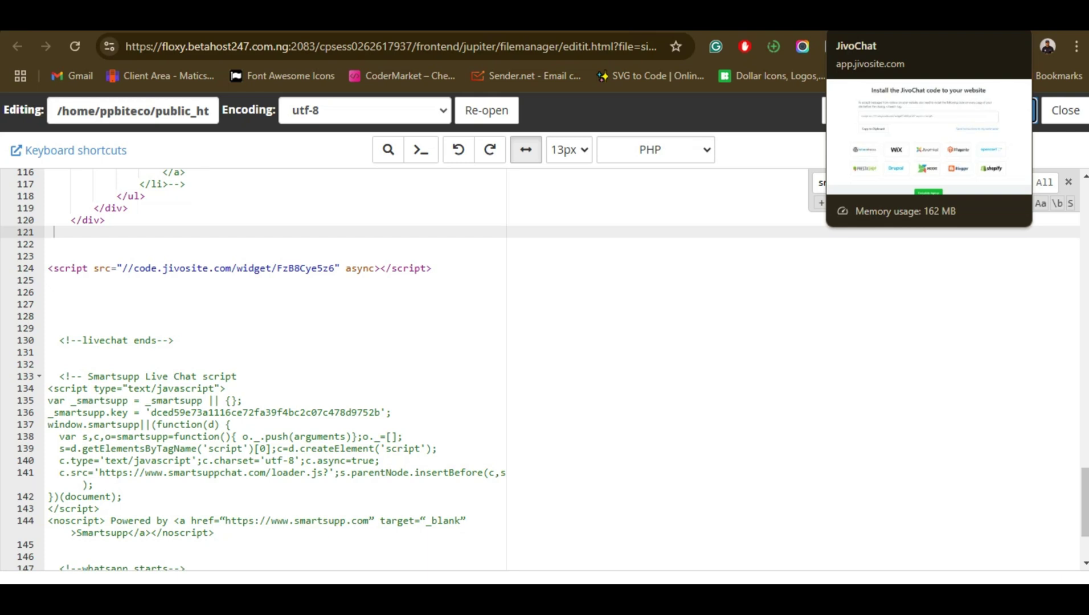
Step: Complete the JivoChat signup from the install-code page
{"action": "left_click", "coordinate": [878, 15]}
{"action": "scroll", "coordinate": [672, 382], "scroll_direction": "down", "scroll_amount": 1}
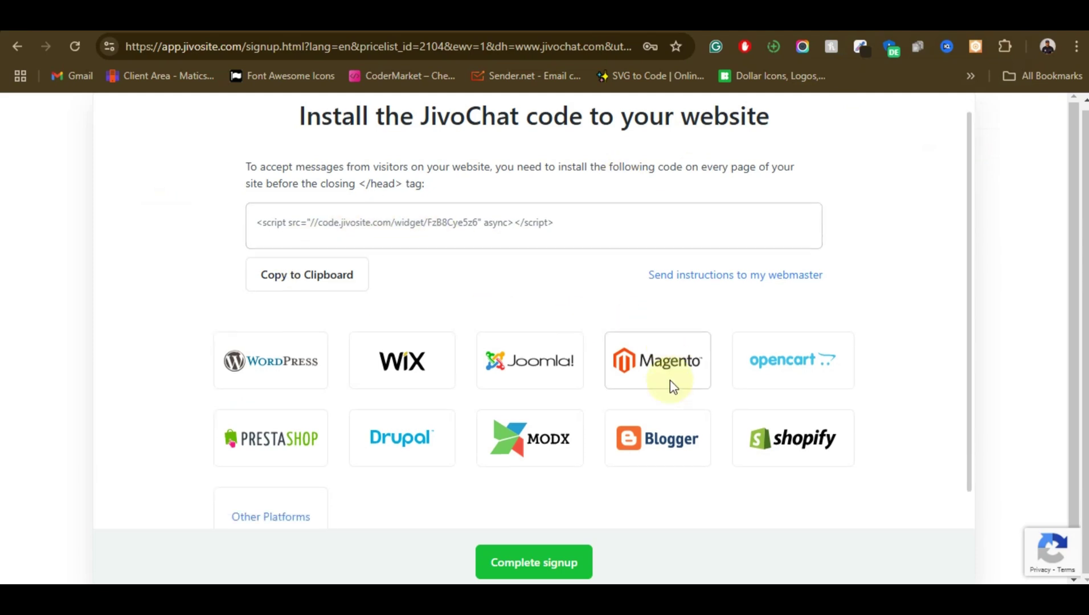
{"action": "left_click", "coordinate": [508, 570]}
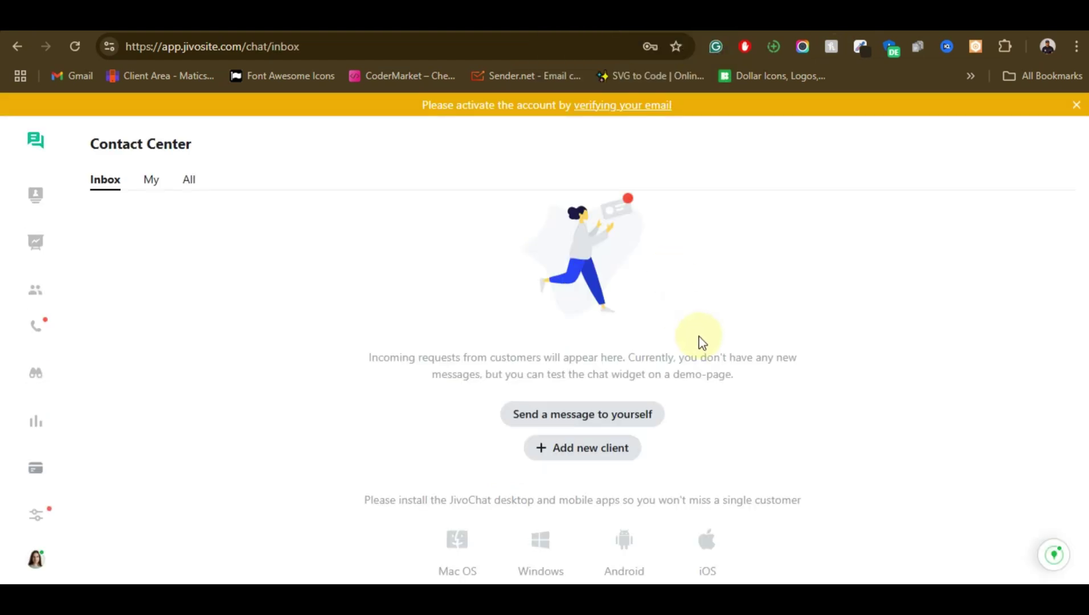
Step: Start email verification, focus the 6-digit code field, and go to the Roundcube inbox
{"action": "left_click", "coordinate": [623, 106]}
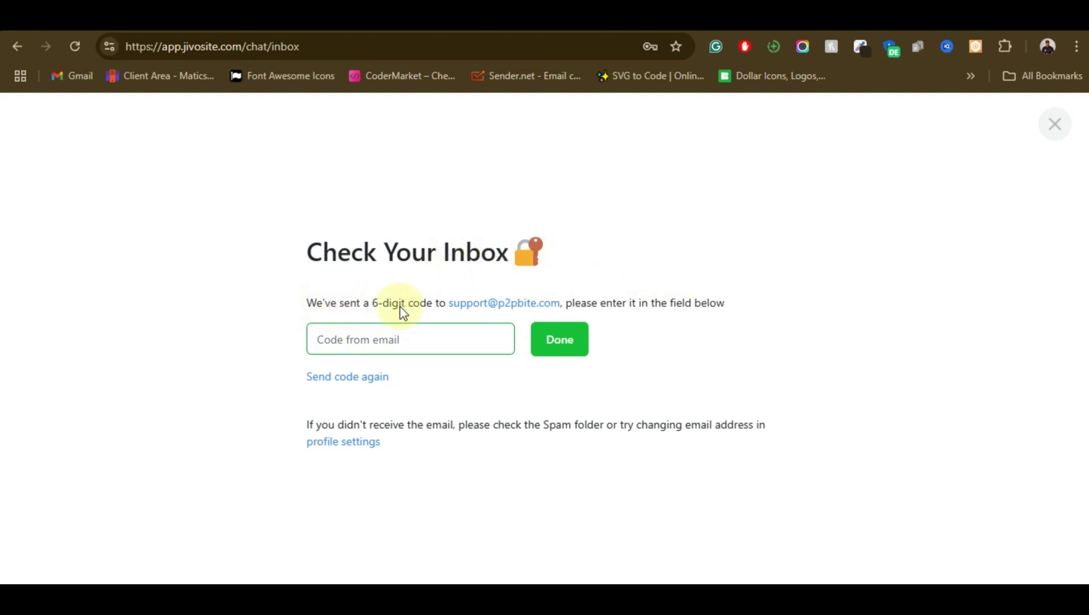
{"action": "left_click", "coordinate": [403, 342]}
{"action": "key", "text": "ctrl+Tab"}
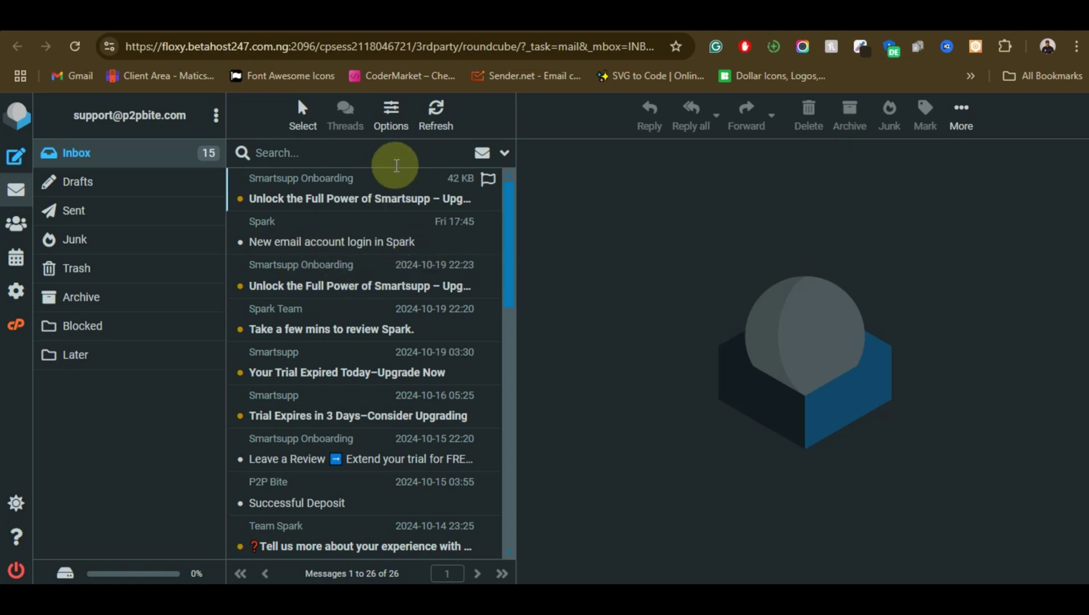
Step: Refresh the Roundcube inbox twice looking for the JivoChat code, then return to JivoChat
{"action": "left_click", "coordinate": [434, 111]}
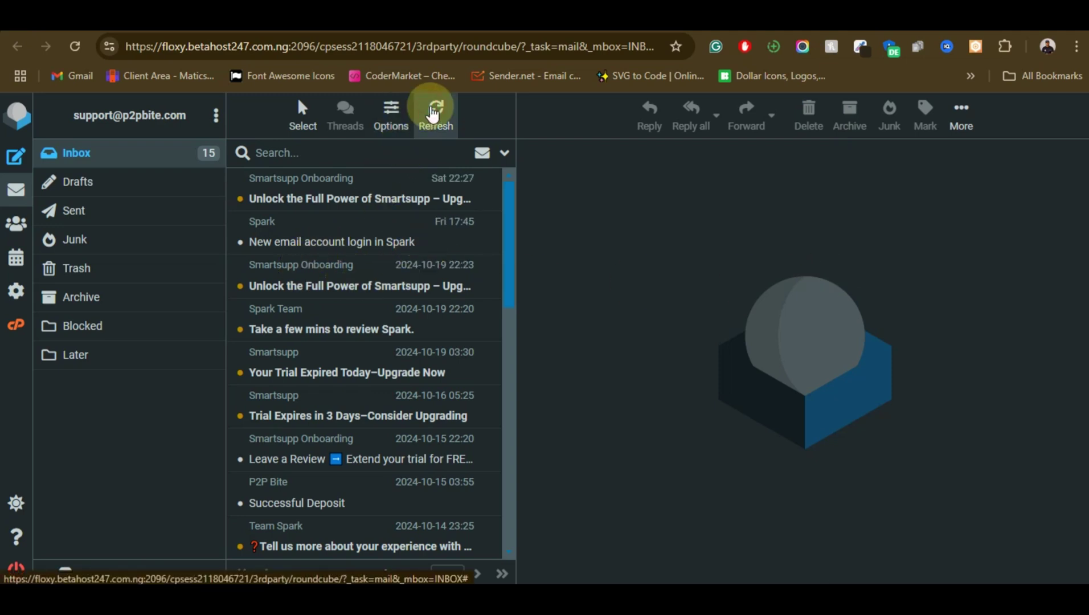
{"action": "left_click", "coordinate": [434, 111]}
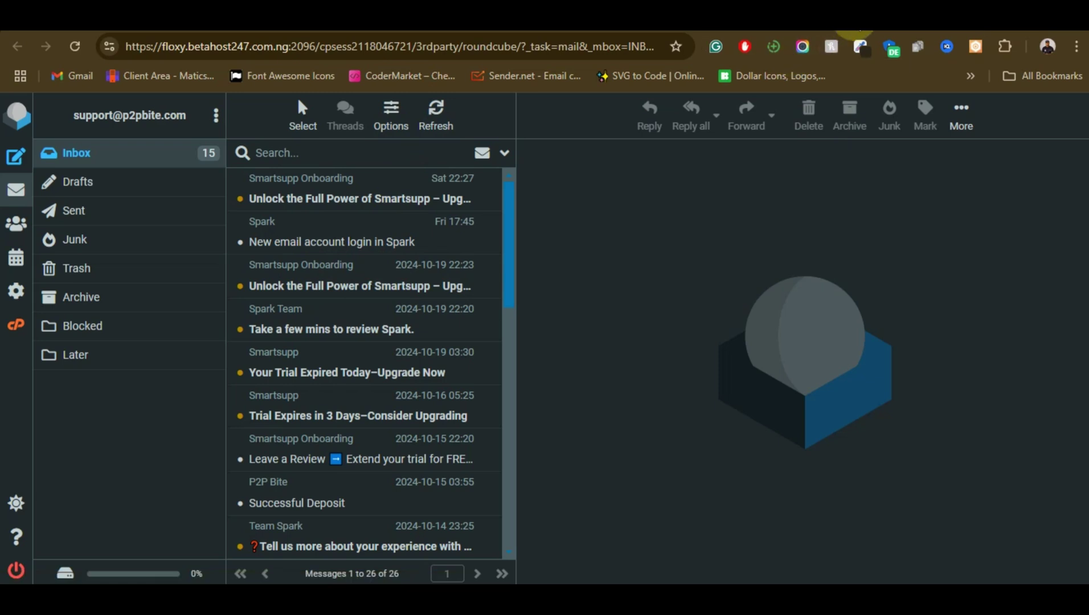
{"action": "key", "text": "ctrl+shift+Tab"}
Step: Use 'Send code again' to have a fresh 6-digit code sent to the support address
{"action": "left_click", "coordinate": [371, 378]}
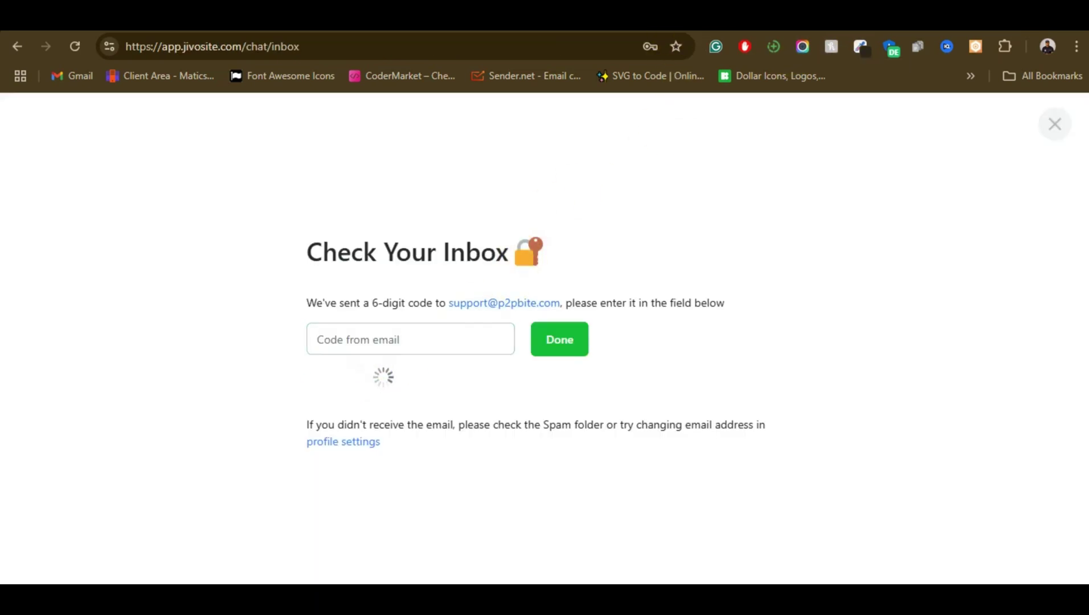